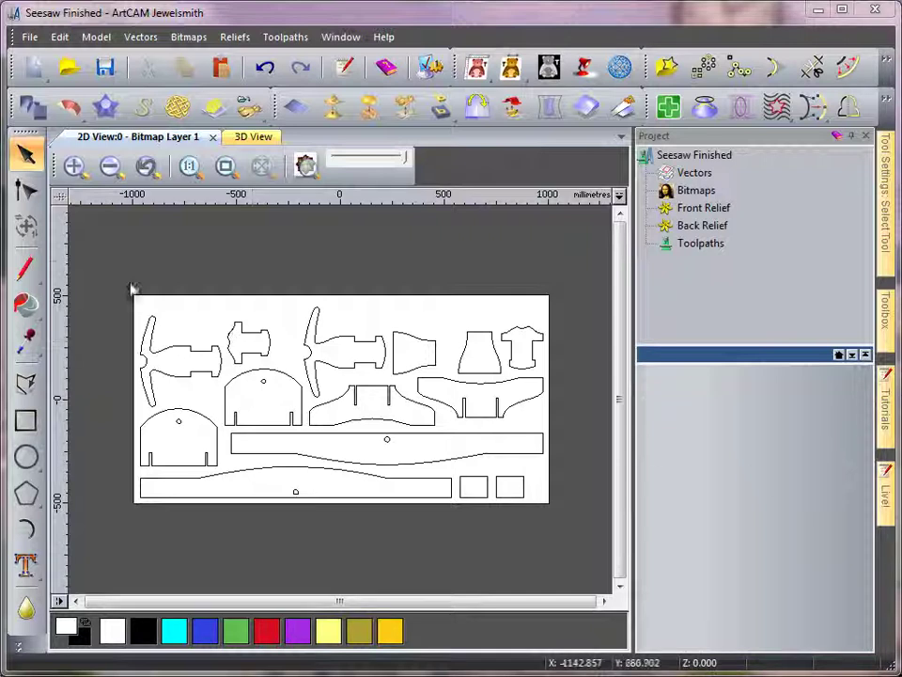
Box-select every seesaw part outline on the sheet in the 2D view.
drag(107, 268, 612, 527)
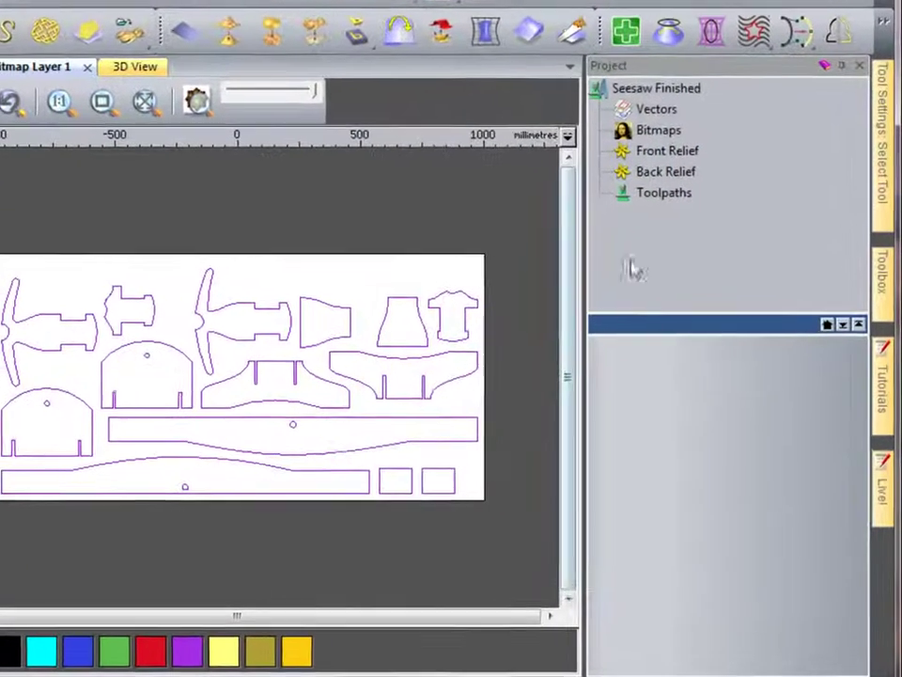
Create a new profile toolpath for the selected parts with the profile side set to Outside.
click(643, 195)
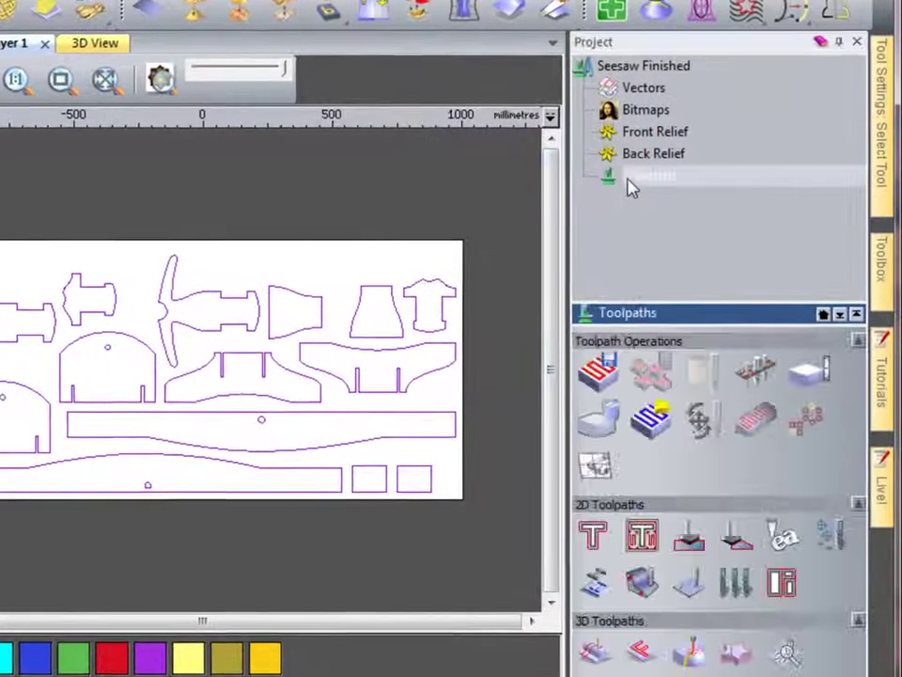
click(591, 535)
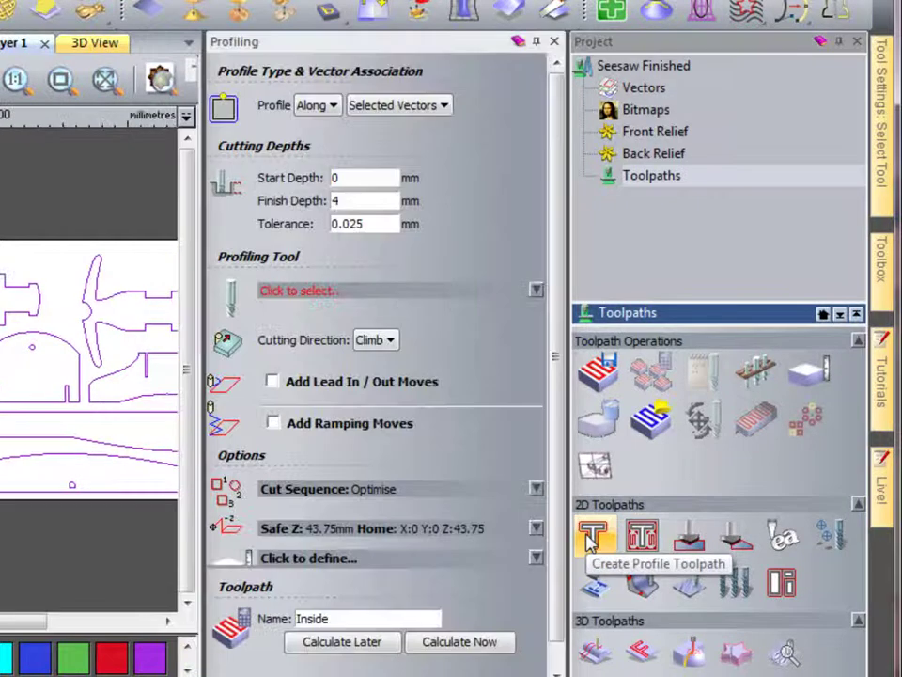
click(839, 41)
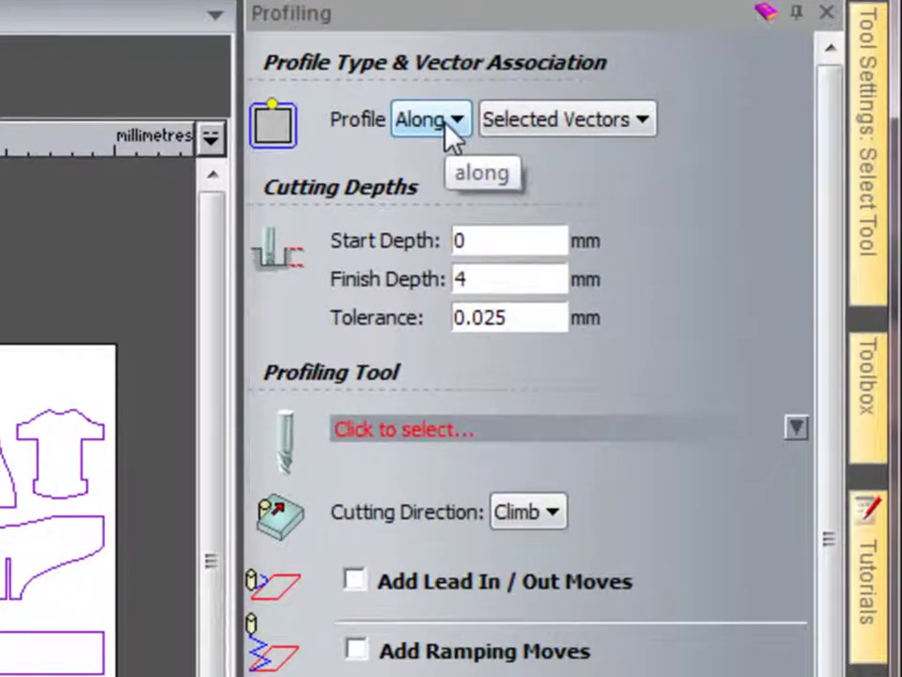
click(446, 125)
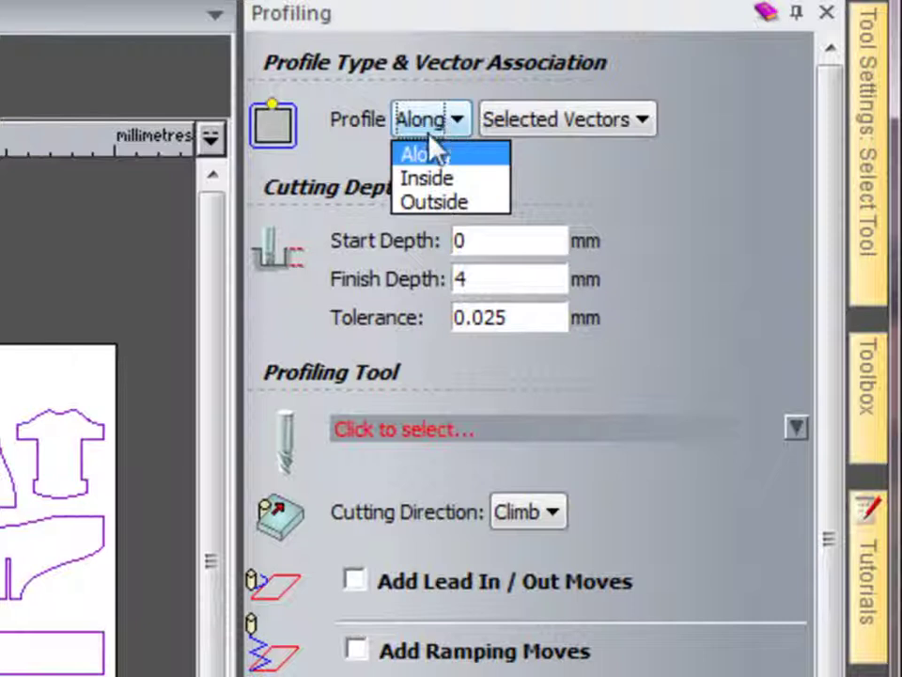
click(443, 201)
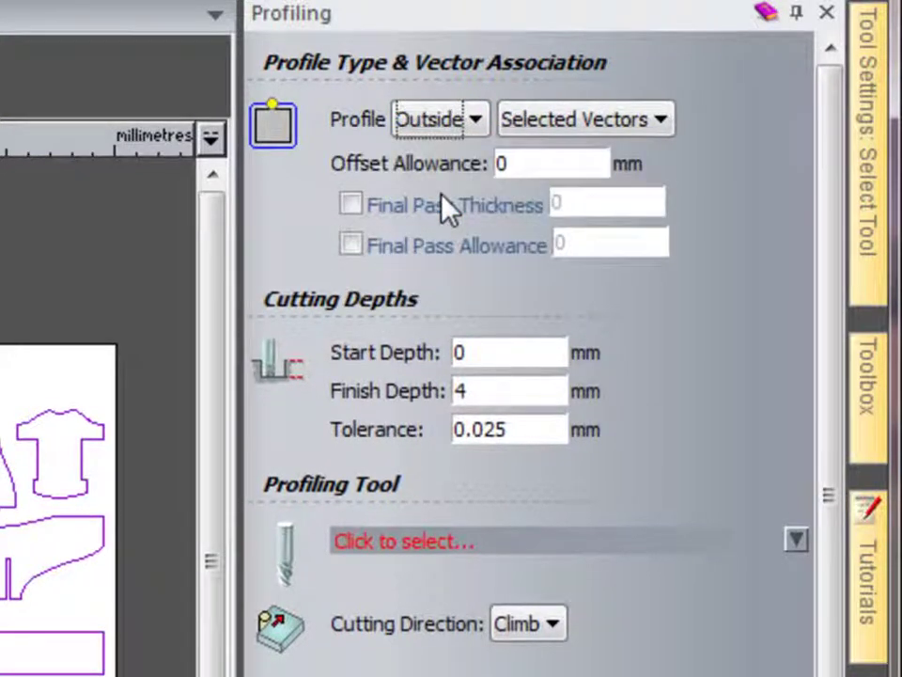
scroll(84, 404, up, 2)
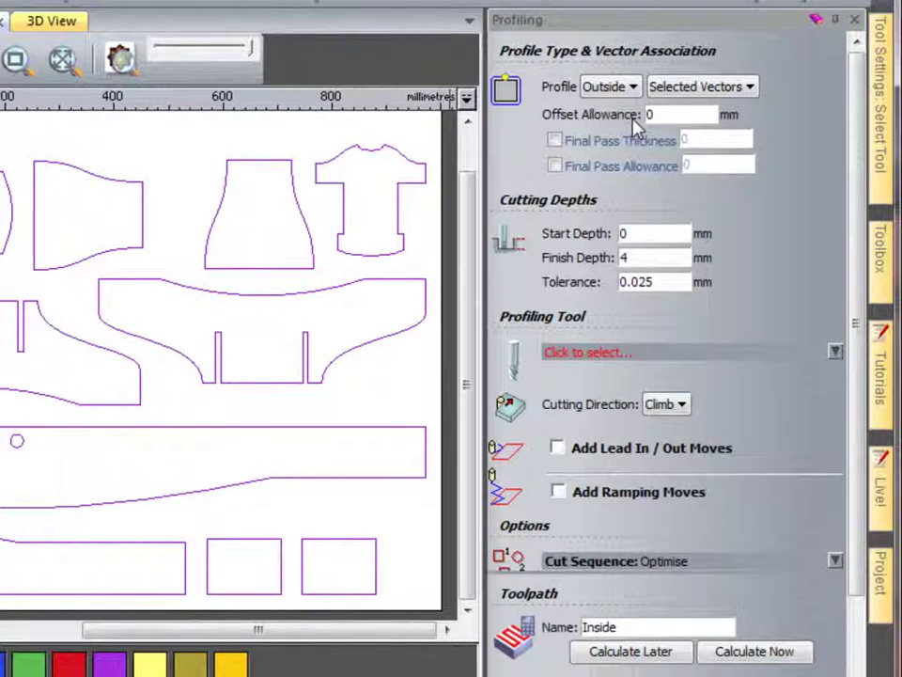
Enter a 2 mm start depth and a 12 mm finish depth for the profile cut.
double_click(626, 233)
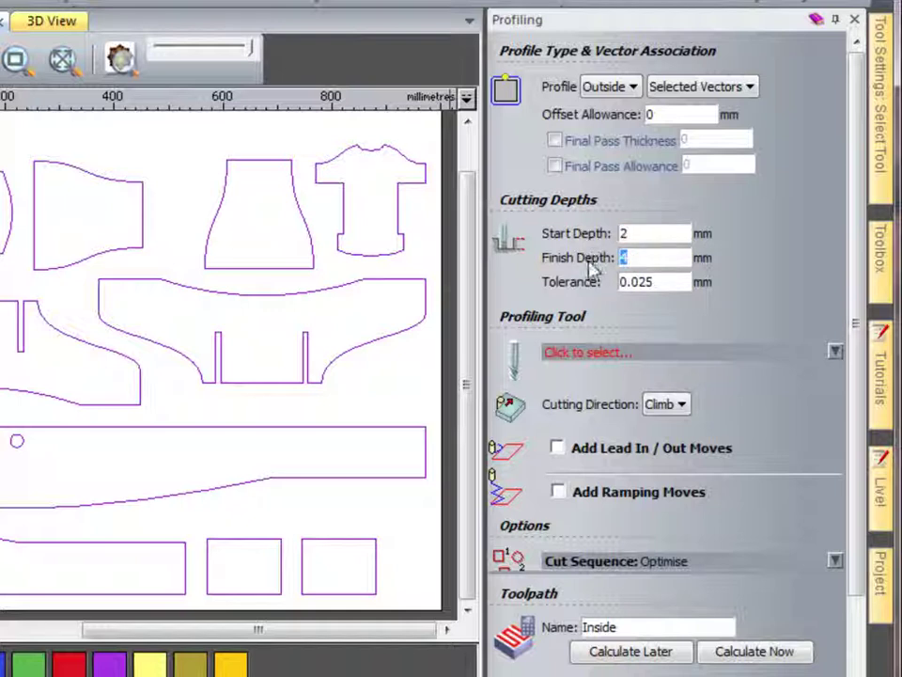
text(12)
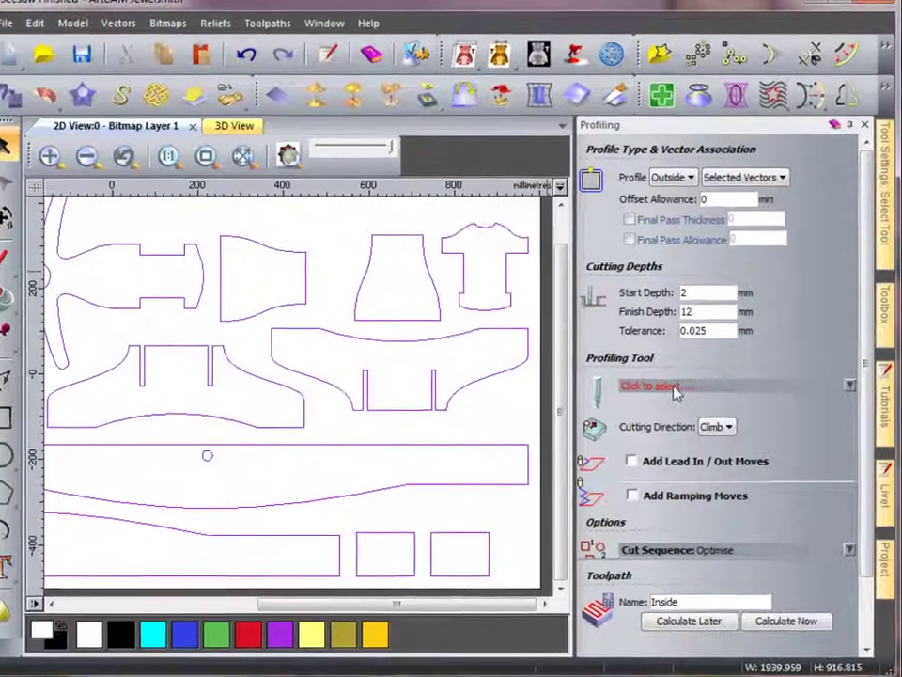
Choose End Mill 6 mm from the Tool Database as the profiling tool.
click(674, 391)
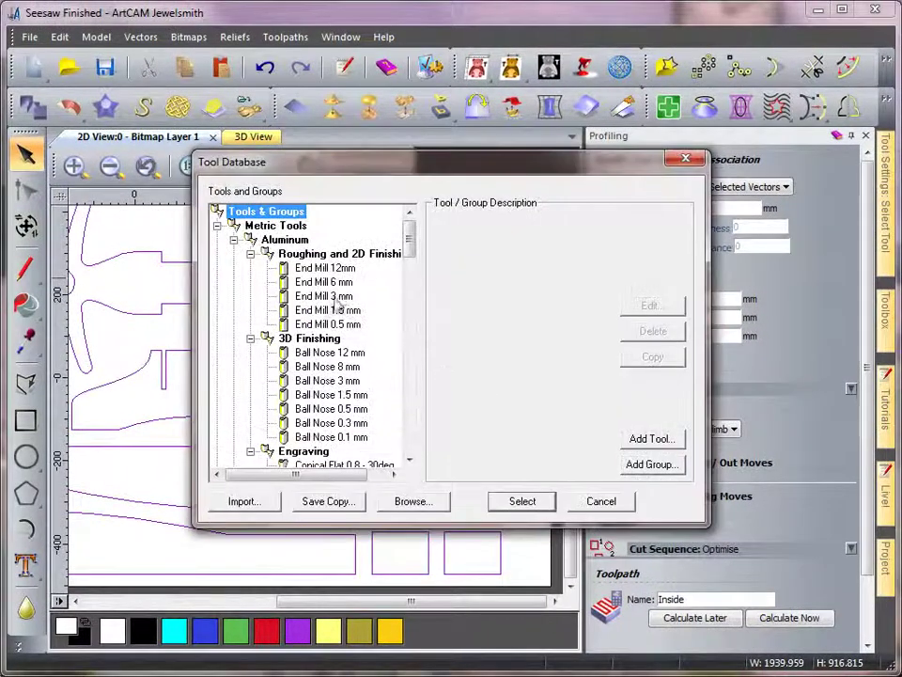
click(328, 282)
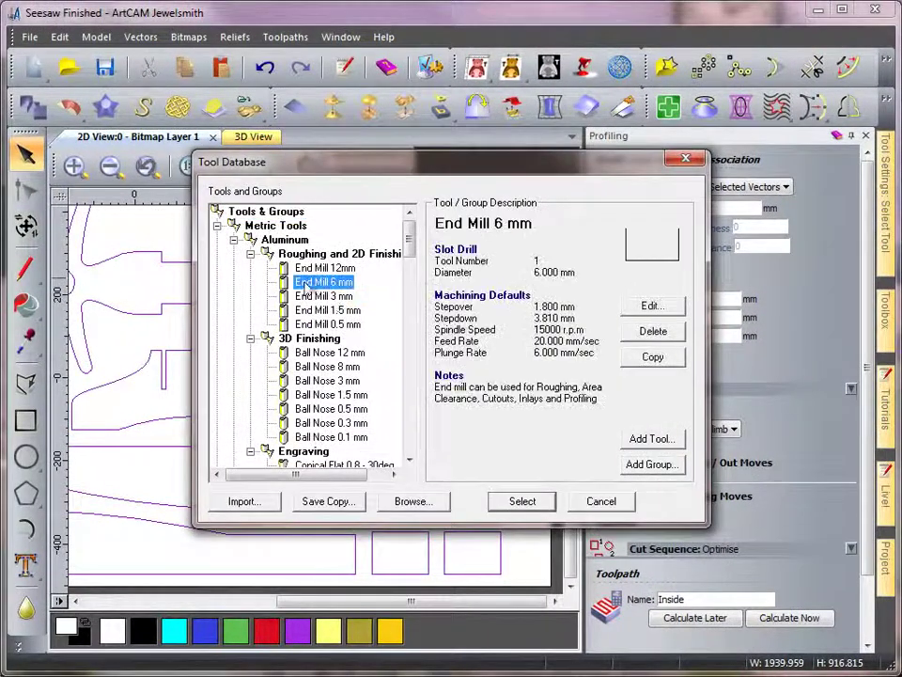
click(527, 502)
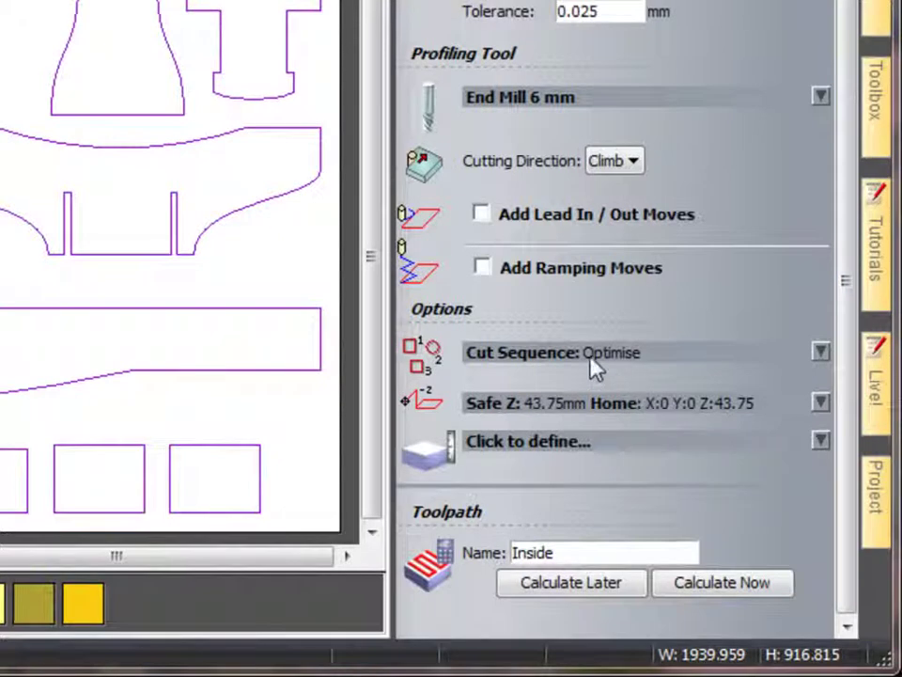
Enable ramping moves, compare Spiral and Zig-Zag, and settle on Smooth ramping.
click(483, 268)
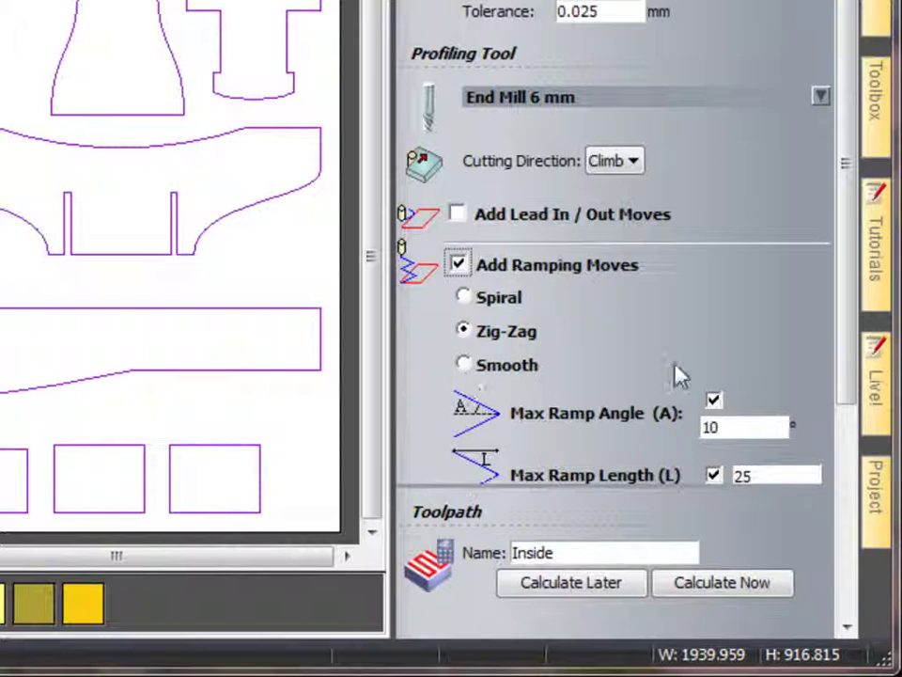
click(465, 297)
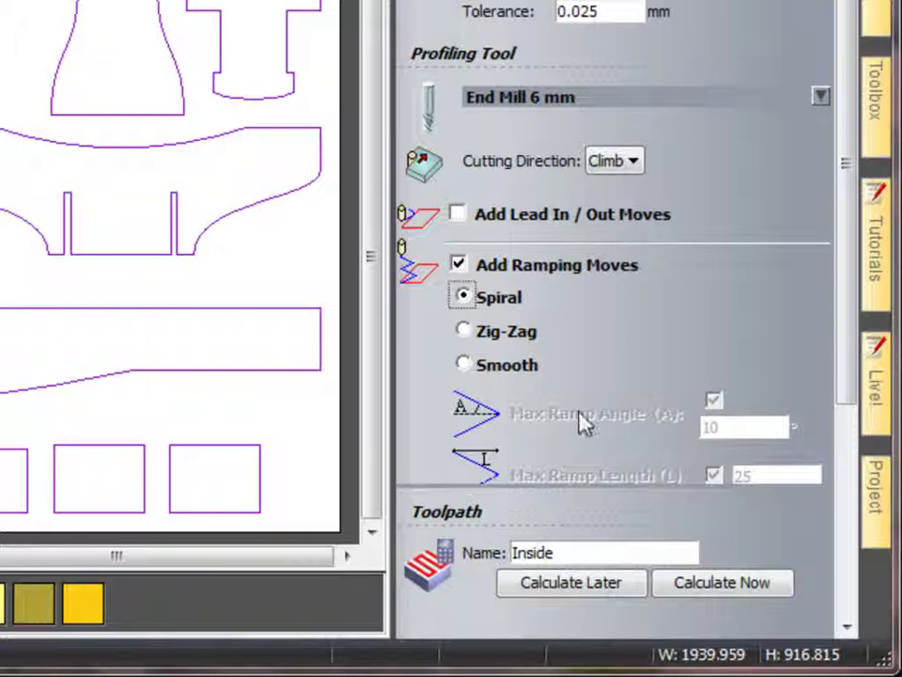
click(465, 331)
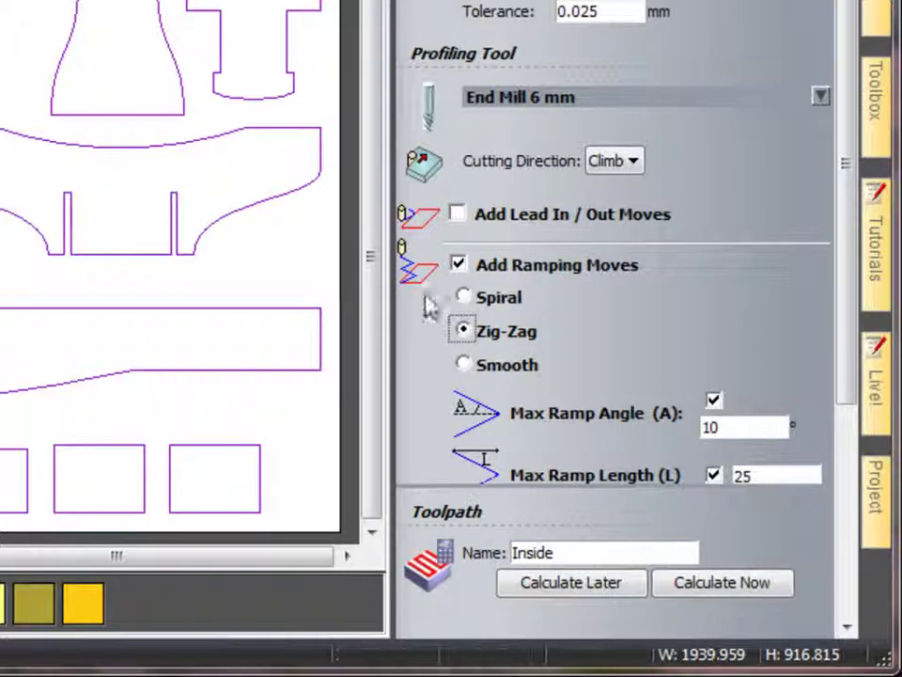
click(464, 364)
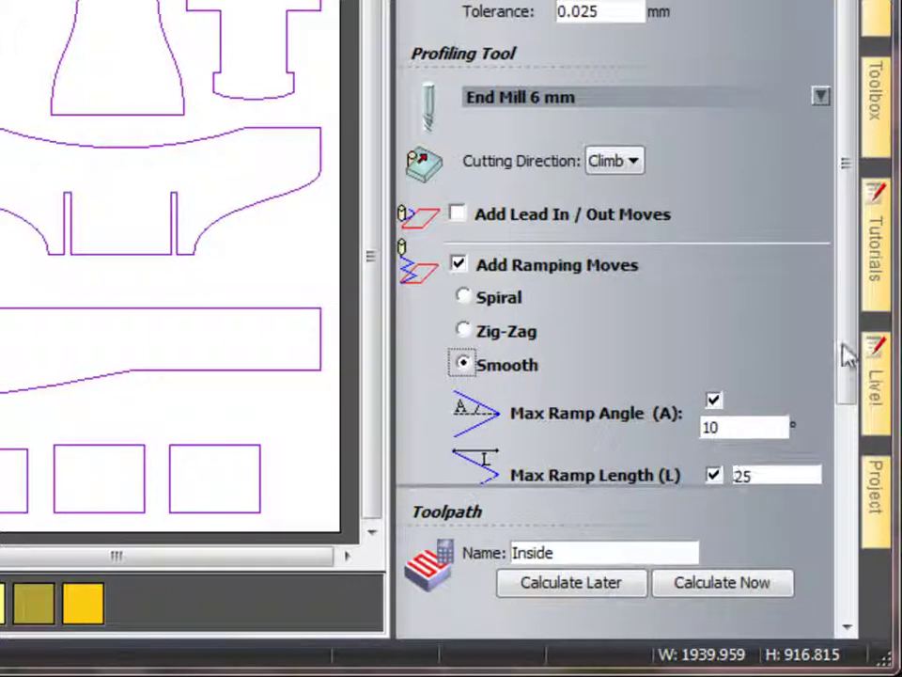
drag(845, 354, 857, 576)
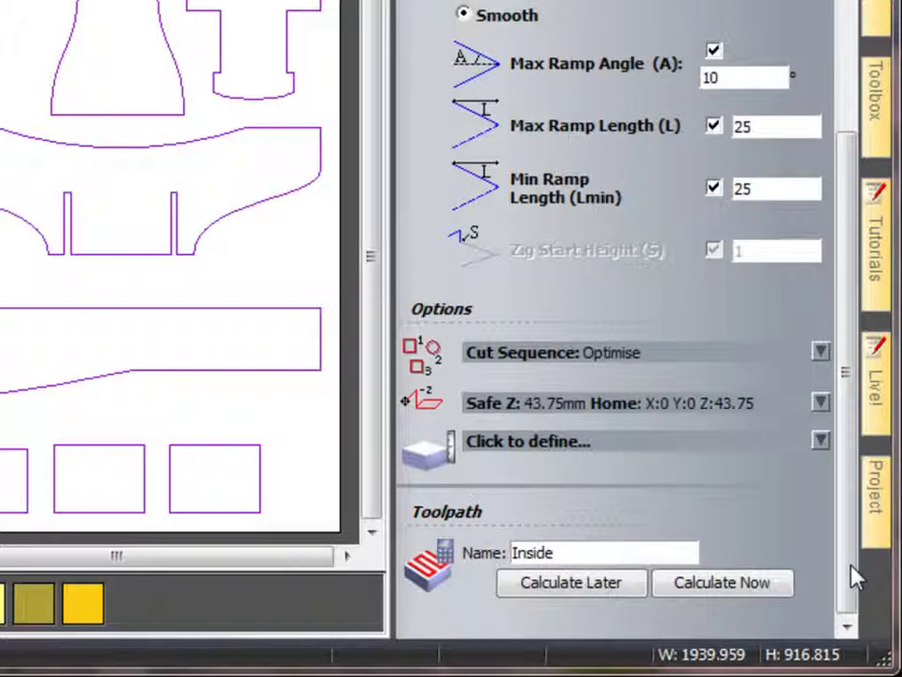
Review the Cut Sequence options, try Manual ordering, then return to automatic Optimise.
click(819, 353)
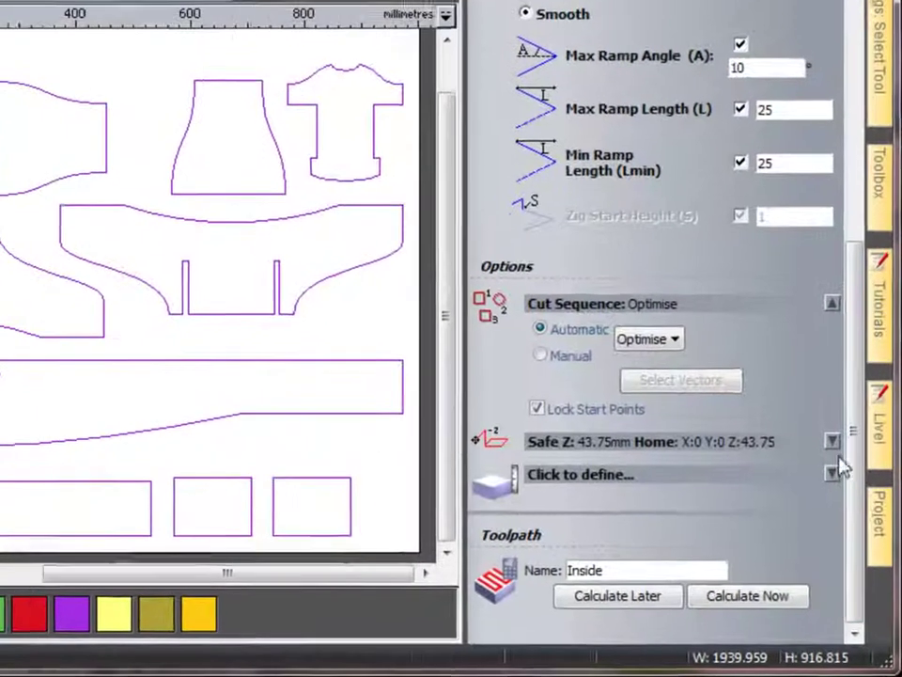
scroll(278, 402, down, 3)
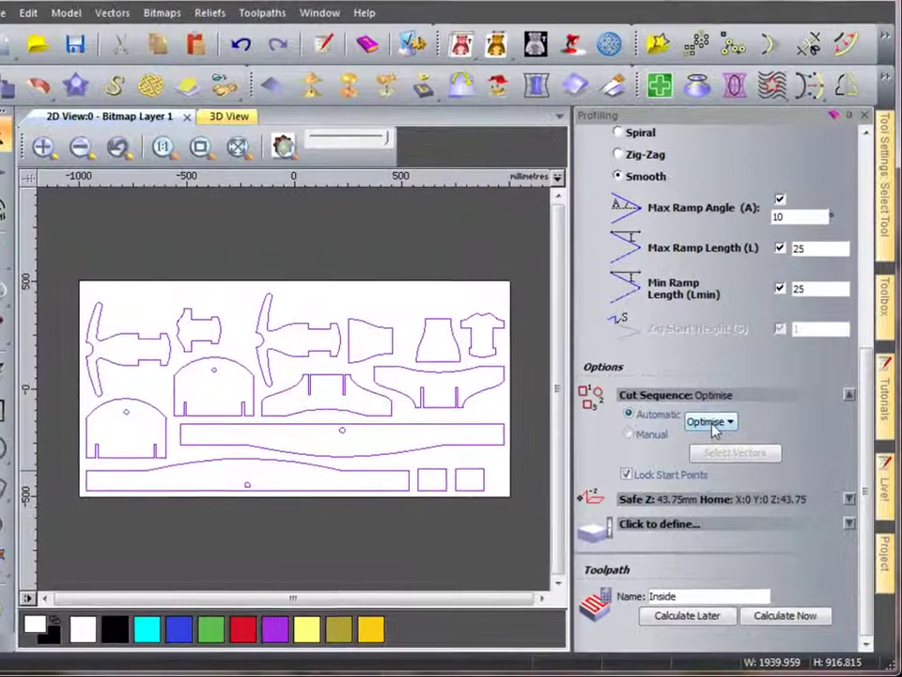
click(697, 403)
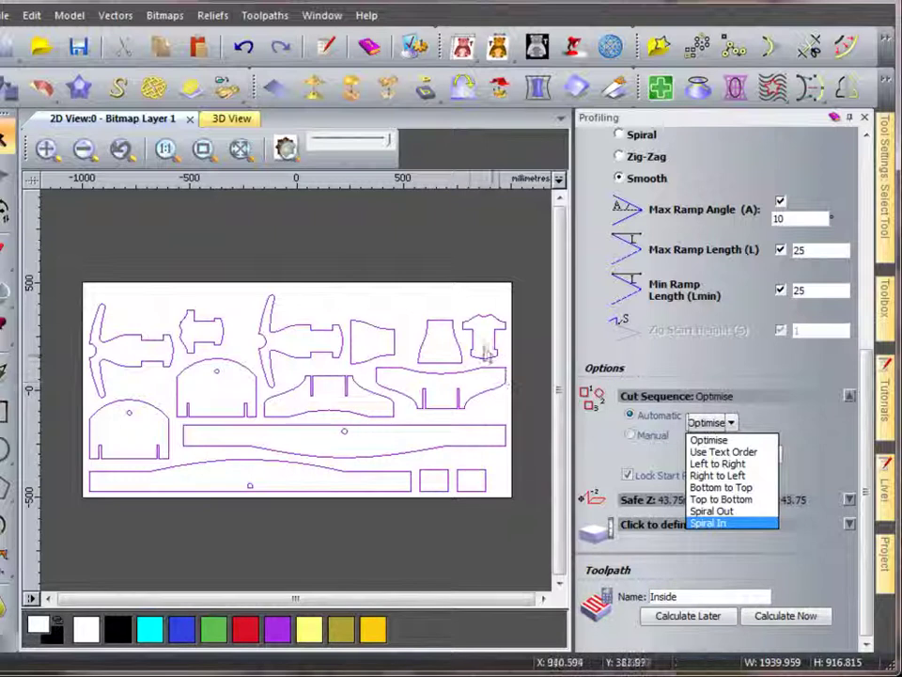
click(472, 312)
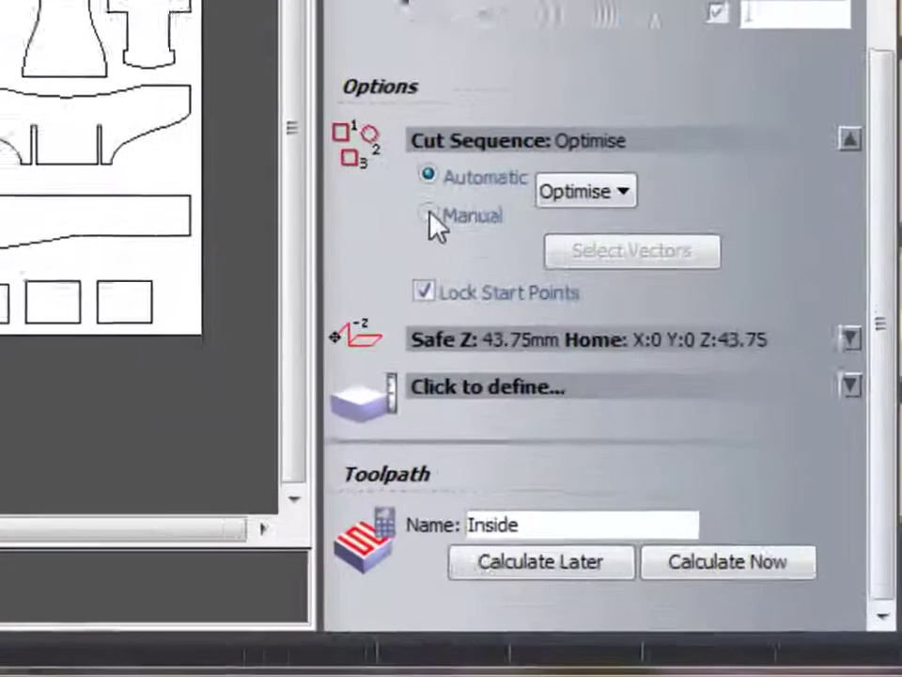
click(629, 435)
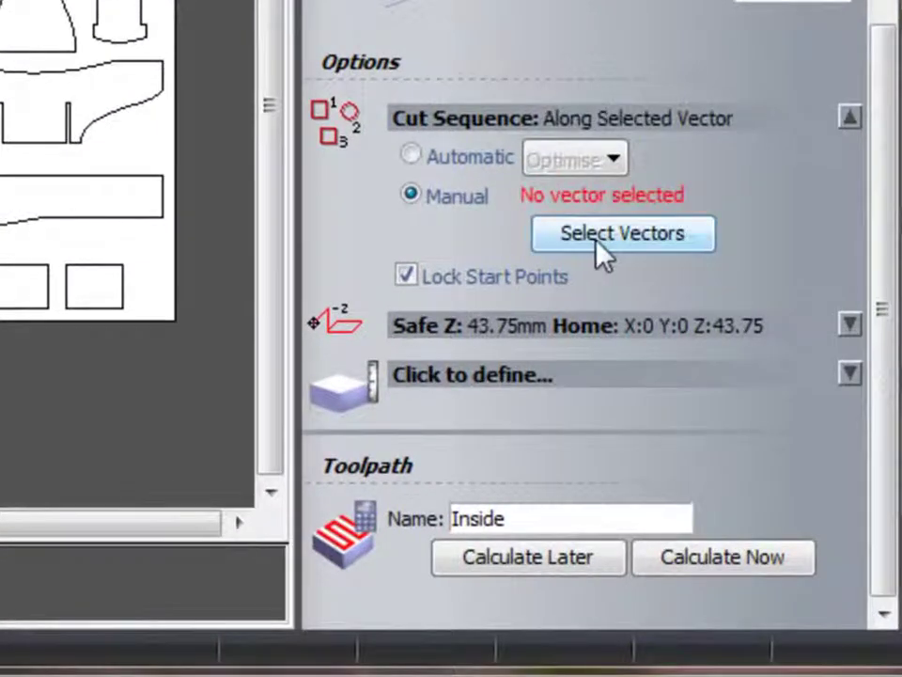
click(67, 130)
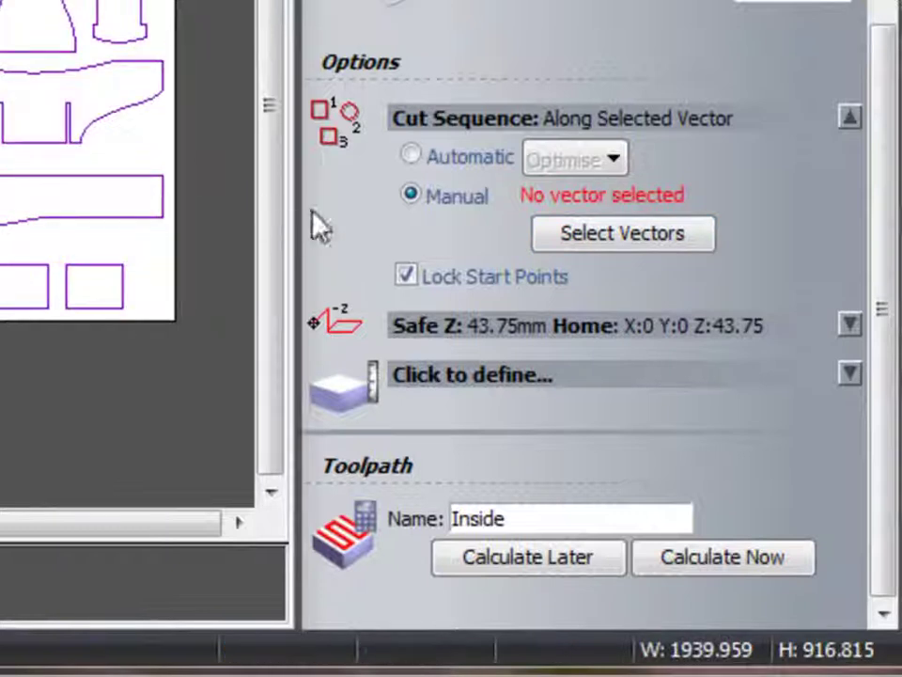
click(413, 155)
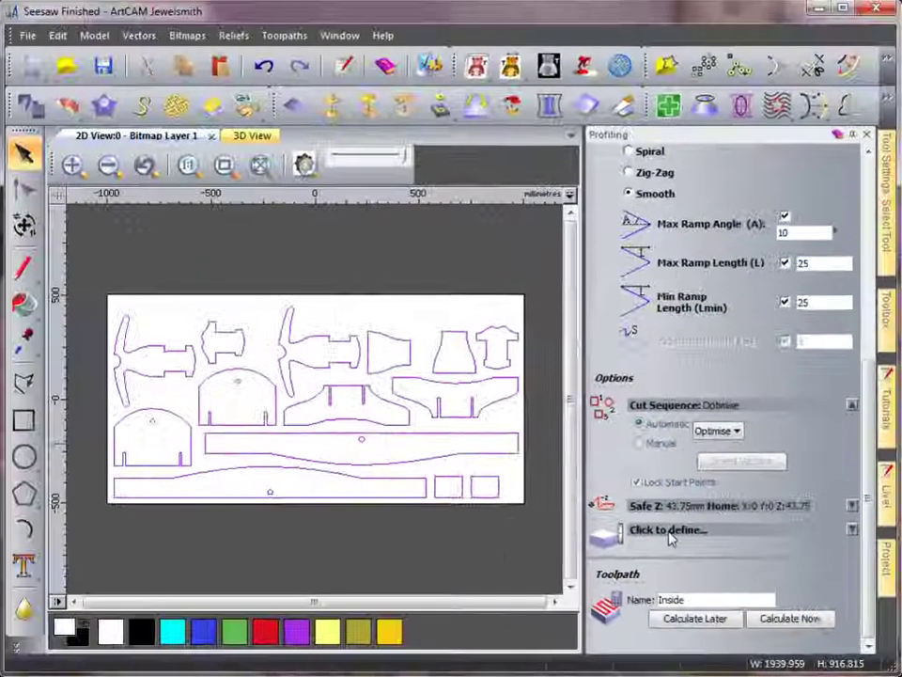
Set material thickness to 12 mm with the model at the top (Top Offset 0.0).
click(669, 532)
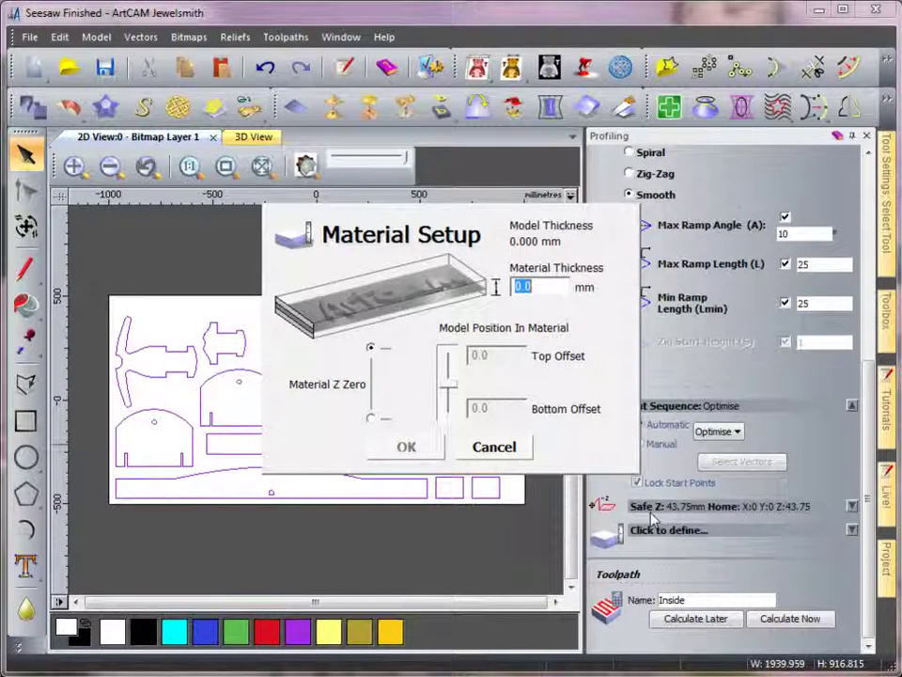
click(496, 447)
scroll(850, 478, up, 5)
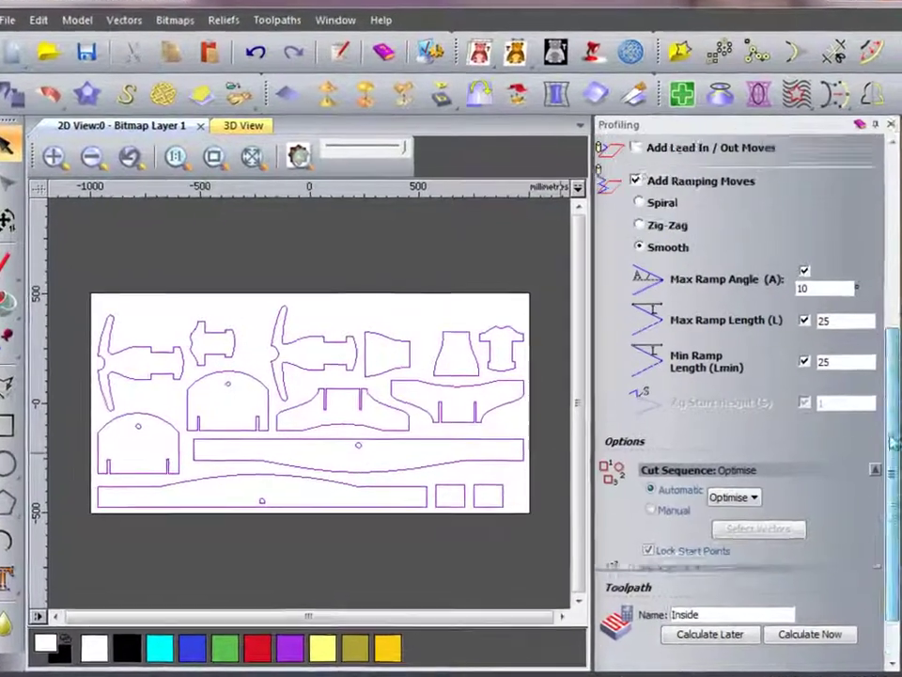
scroll(827, 423, down, 5)
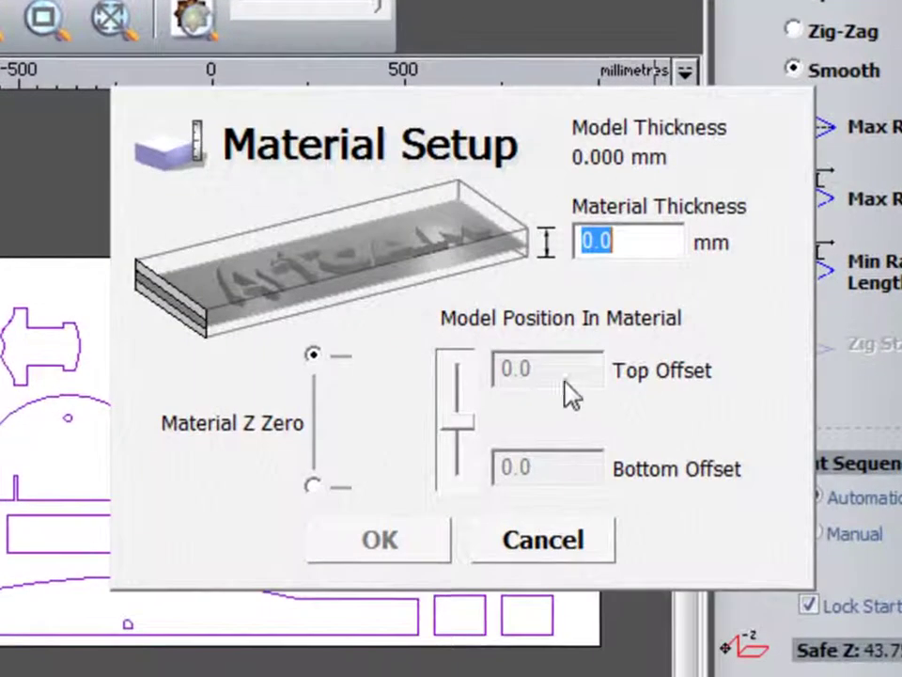
text(12)
drag(460, 481, 461, 334)
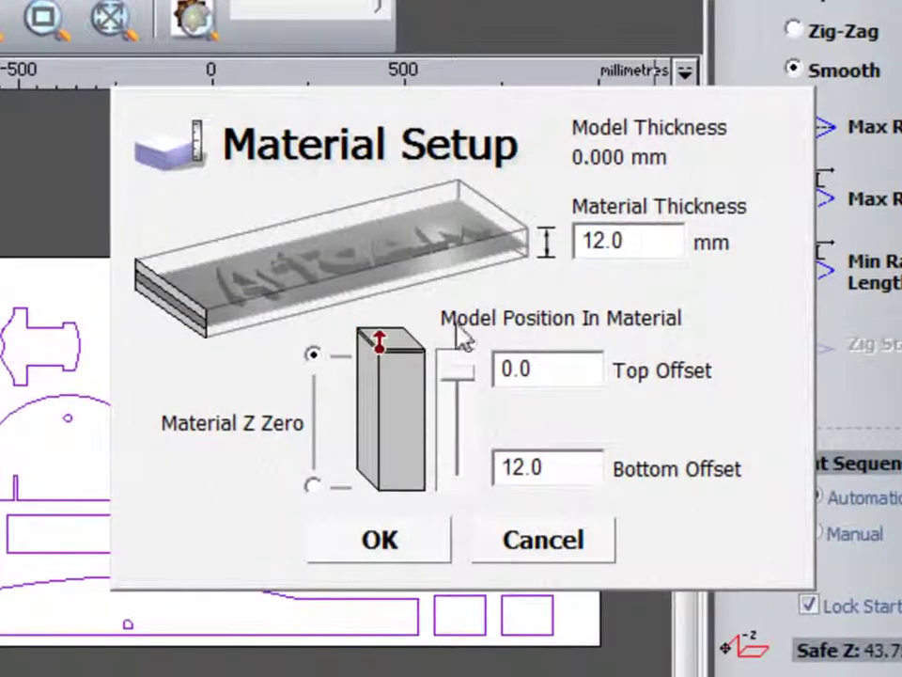
click(377, 543)
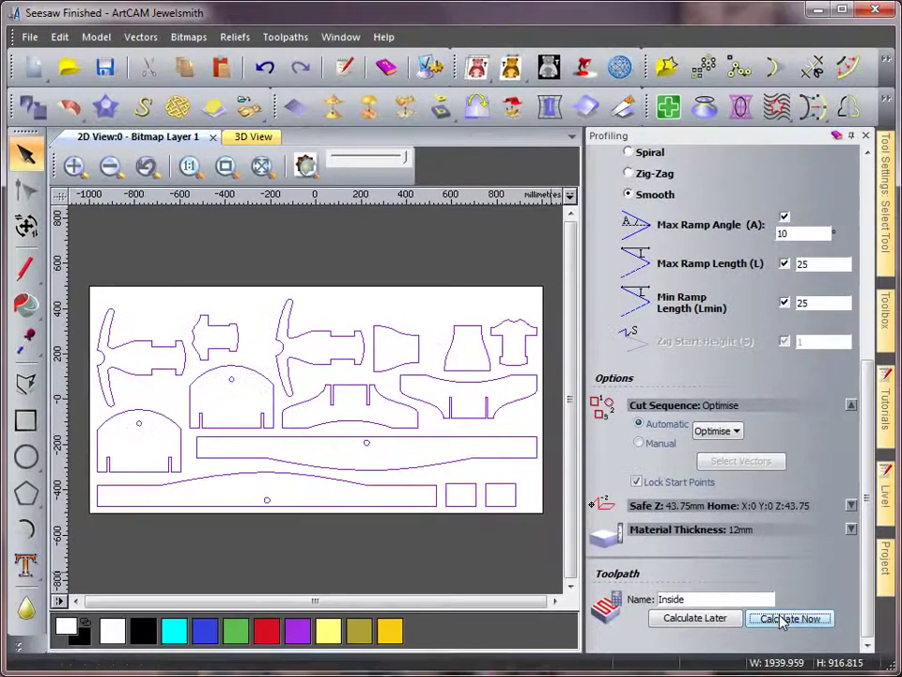
Calculate the Inside profiling toolpath and preview it in the 3D view.
click(783, 619)
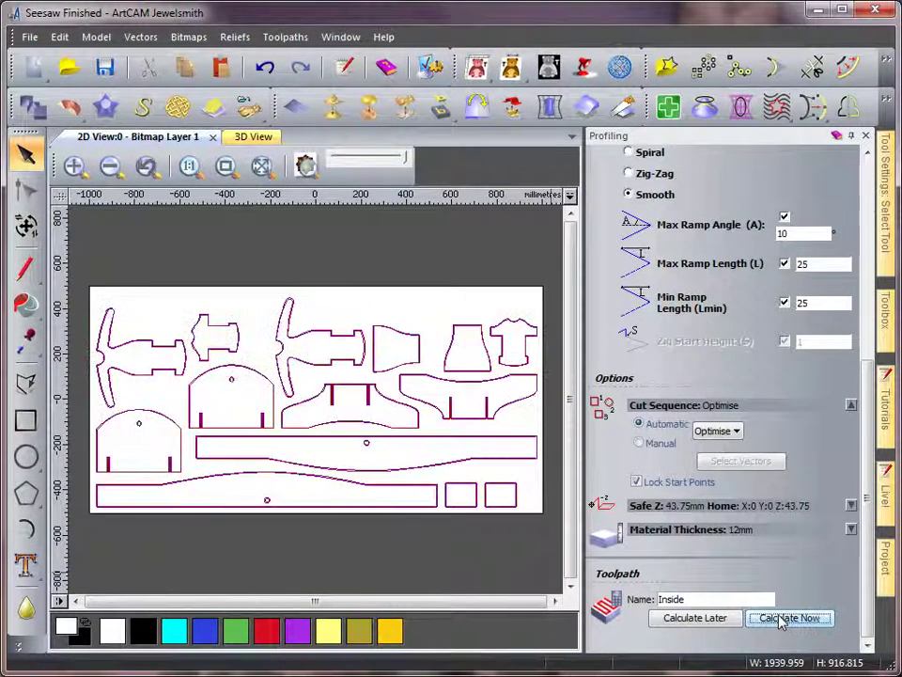
click(249, 139)
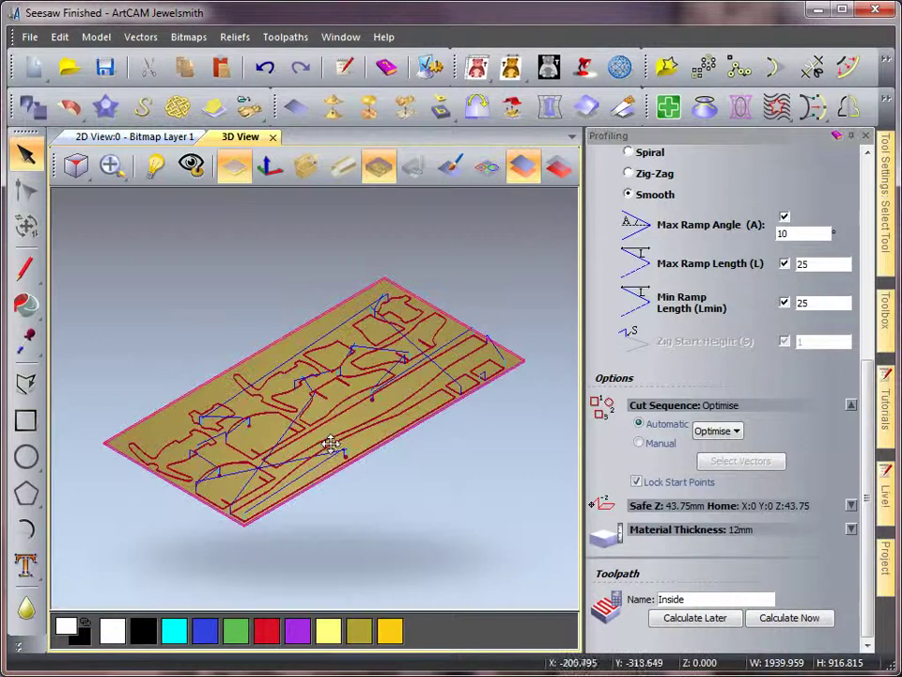
scroll(328, 443, up, 5)
scroll(340, 560, down, 3)
scroll(340, 560, up, 3)
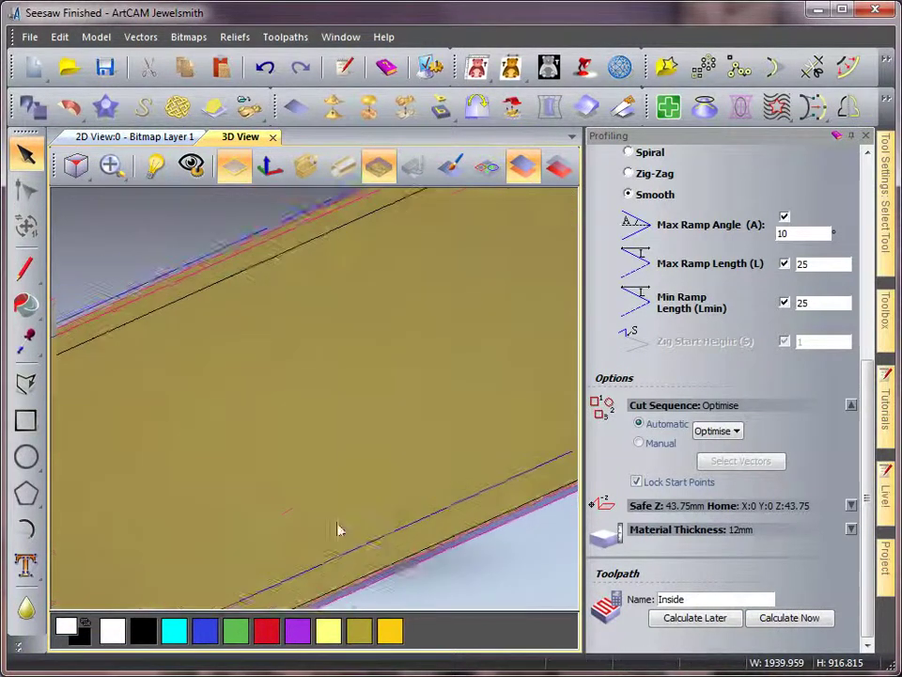
scroll(338, 530, down, 4)
scroll(367, 380, up, 4)
scroll(372, 372, down, 2)
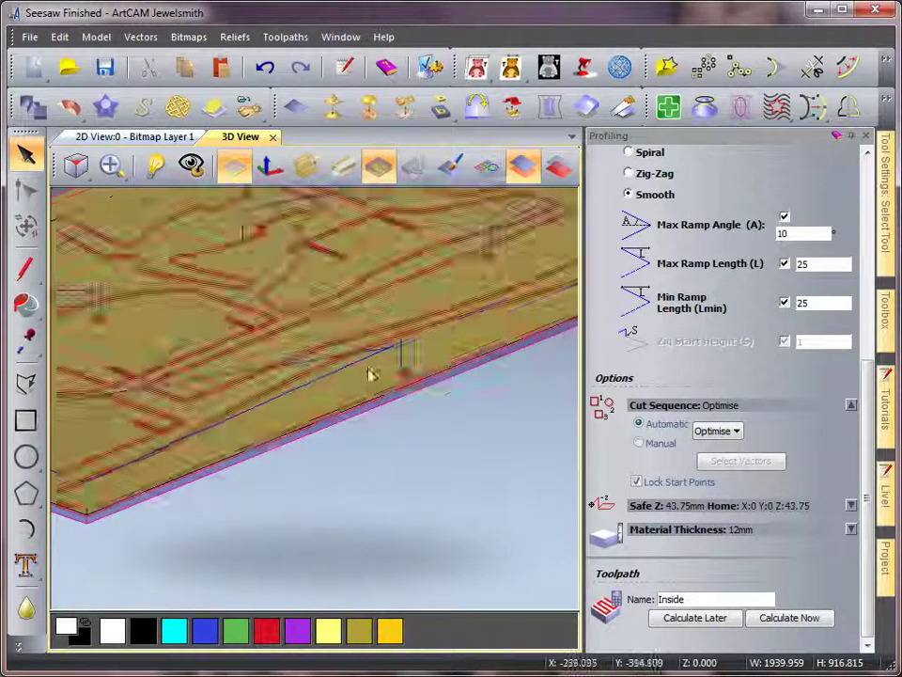
Zoom and pan in on one of the spiral ramp entries.
scroll(461, 413, up, 2)
scroll(477, 418, down, 2)
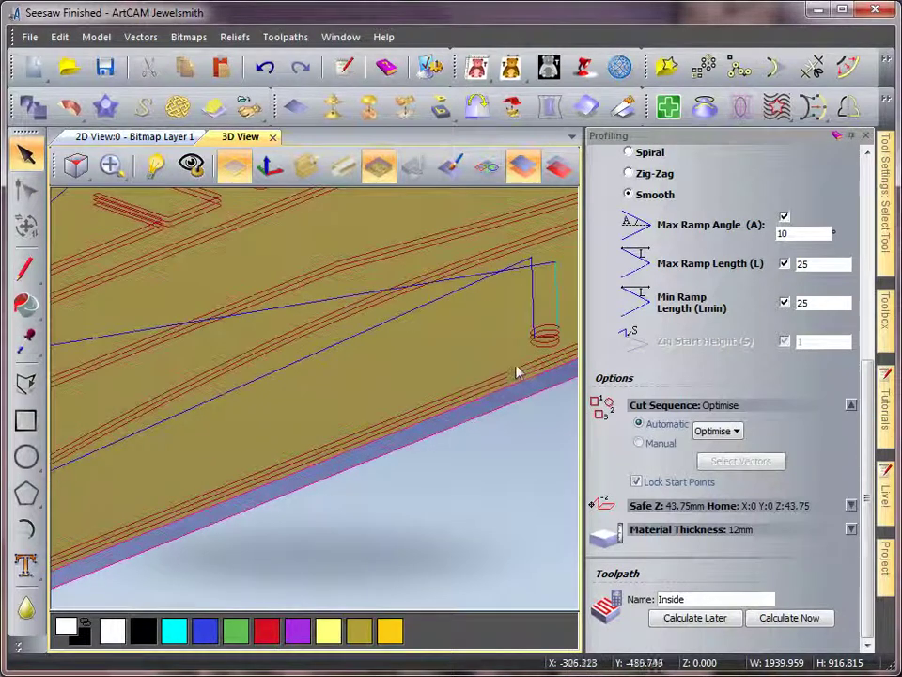
scroll(517, 370, up, 4)
middle_drag(541, 376, 262, 431)
middle_drag(427, 378, 358, 393)
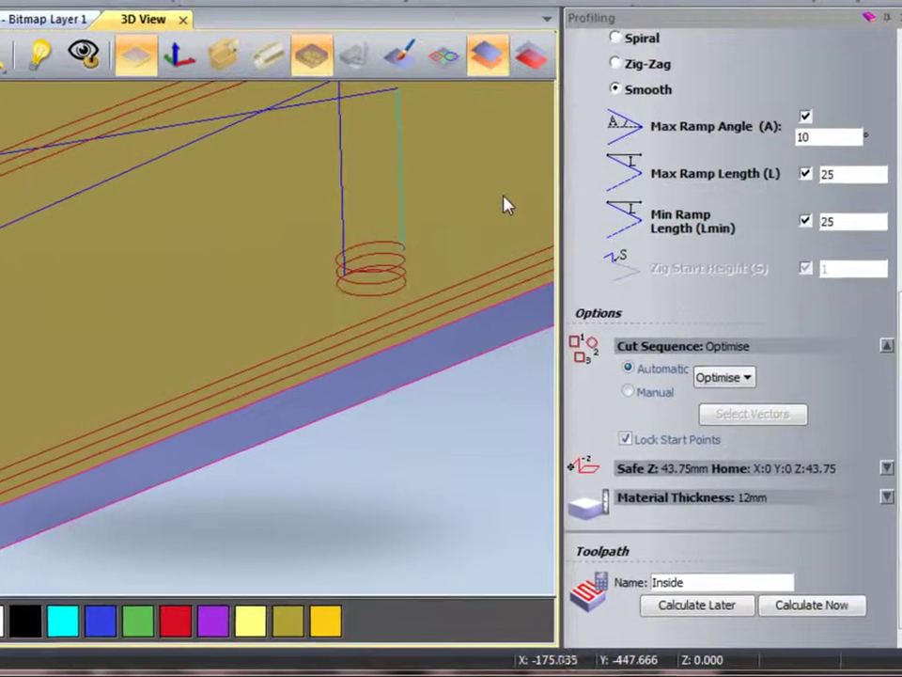
Recalculate with Zig-Zag ramping to compare in 3D, then set ramping back to Smooth.
click(616, 63)
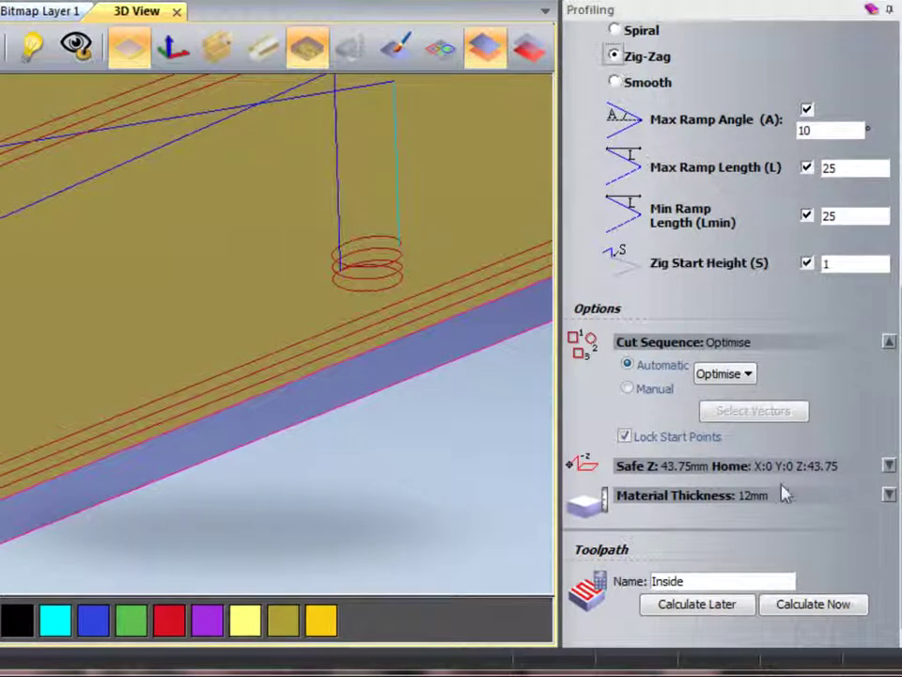
click(813, 604)
click(33, 11)
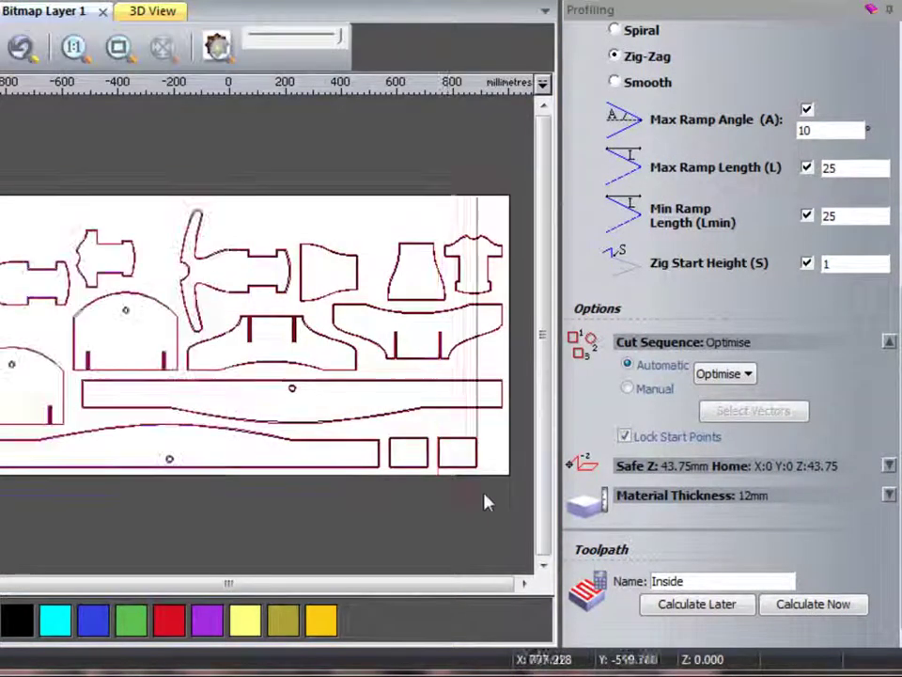
click(143, 13)
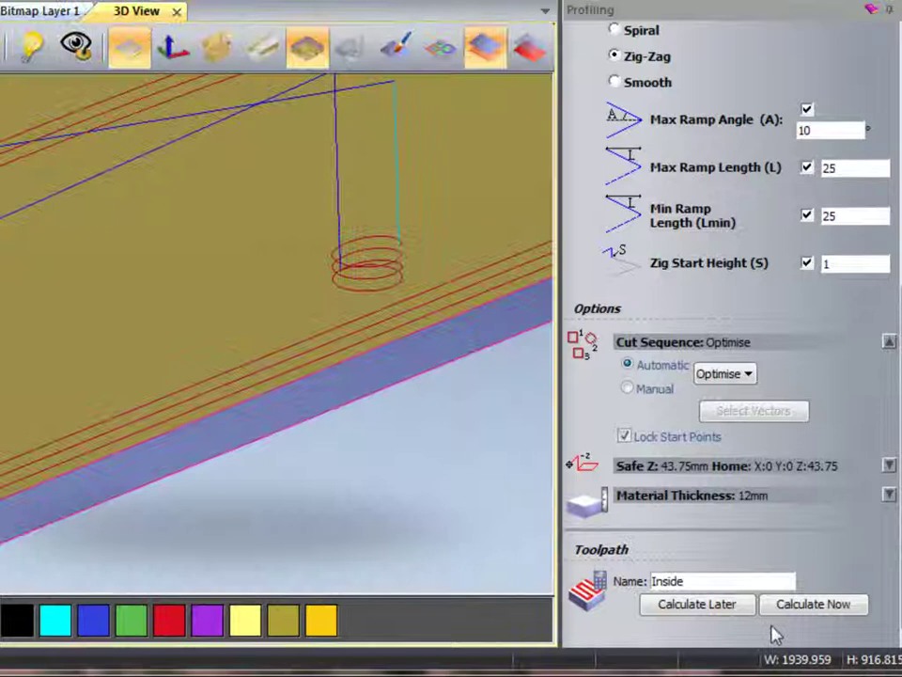
click(812, 603)
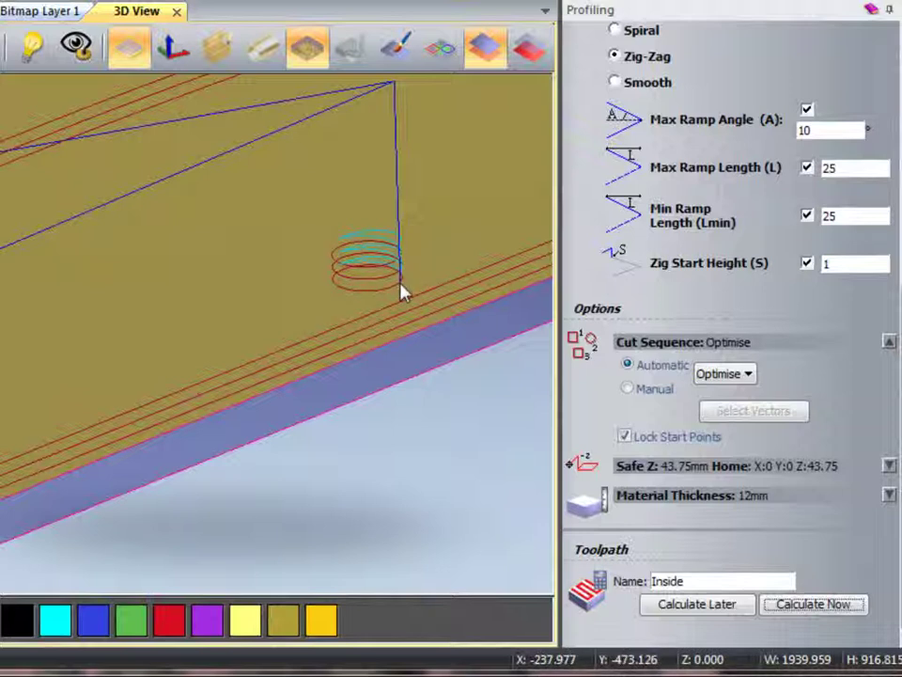
click(615, 83)
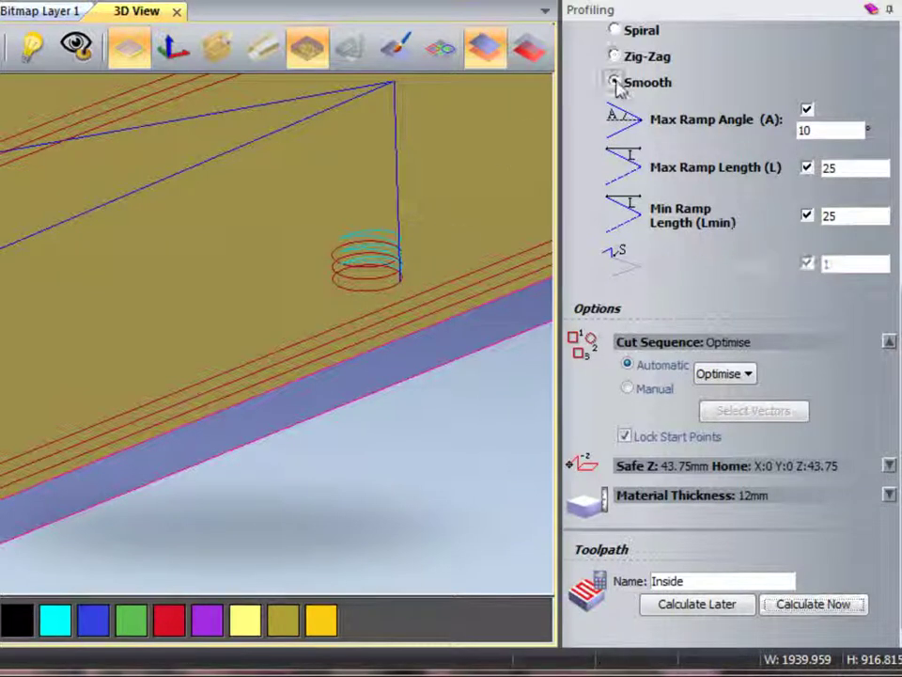
scroll(363, 318, down, 4)
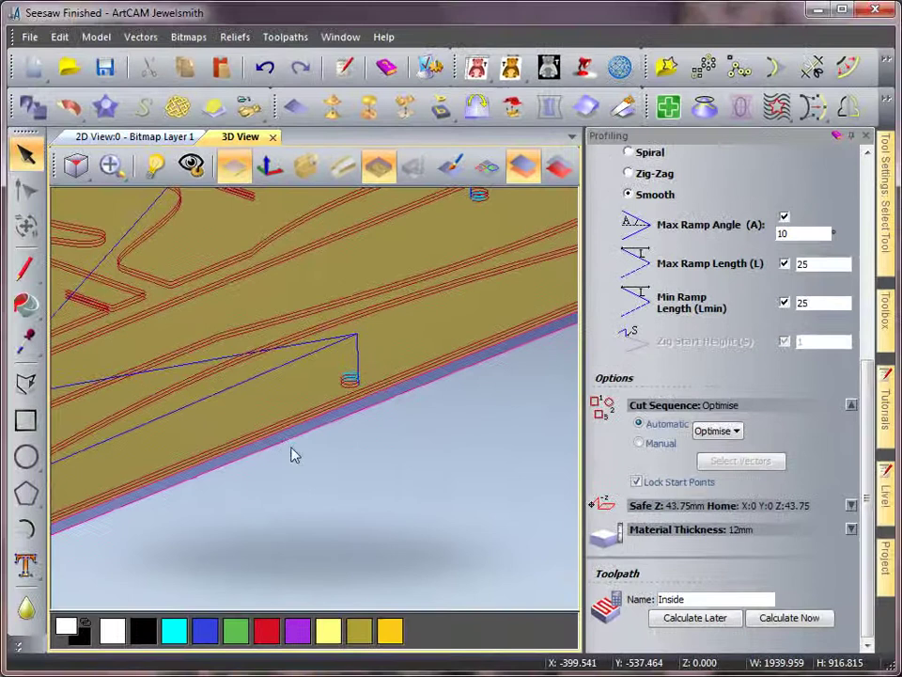
scroll(200, 404, down, 2)
scroll(293, 457, down, 2)
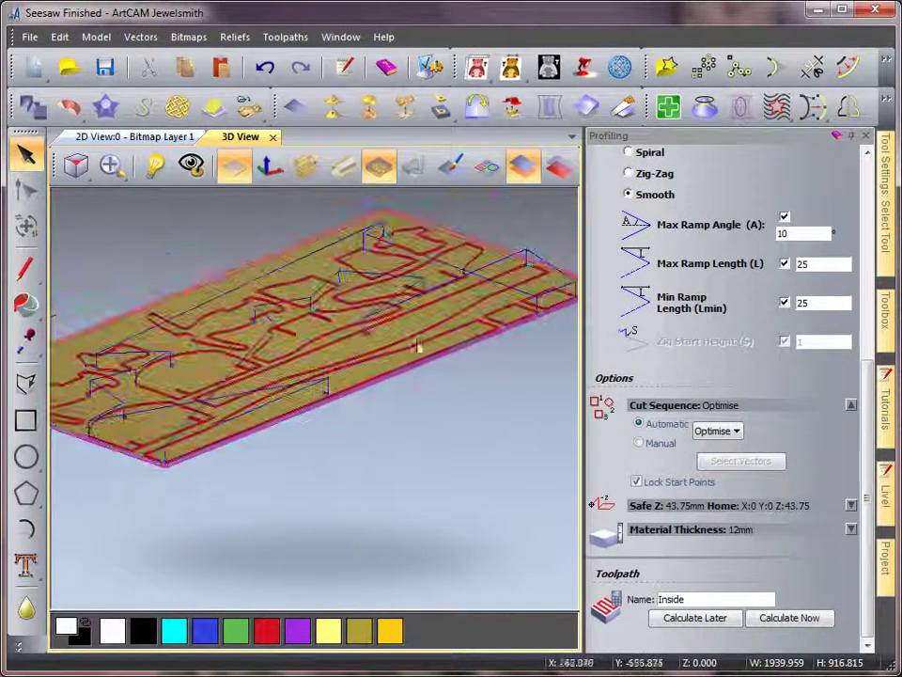
scroll(428, 429, up, 1)
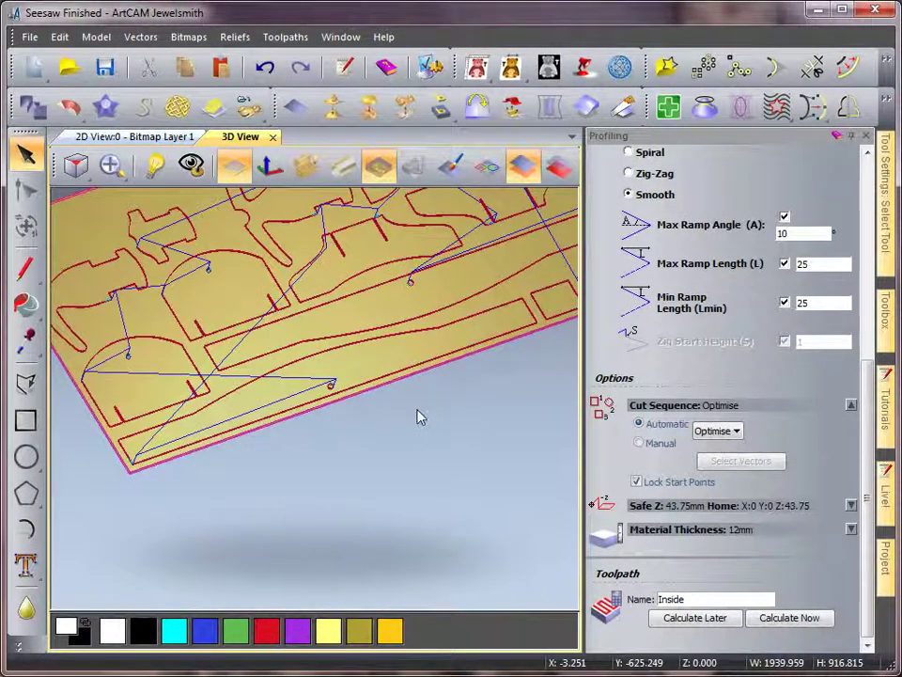
drag(419, 415, 190, 404)
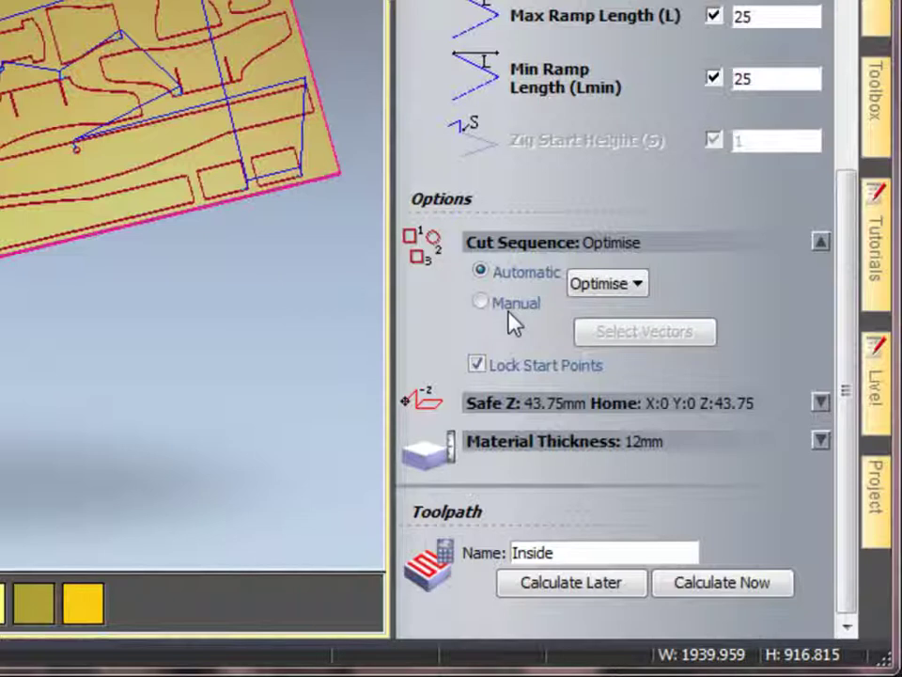
Switch the automatic cut order to Top to Bottom and recalculate the toolpath.
click(606, 283)
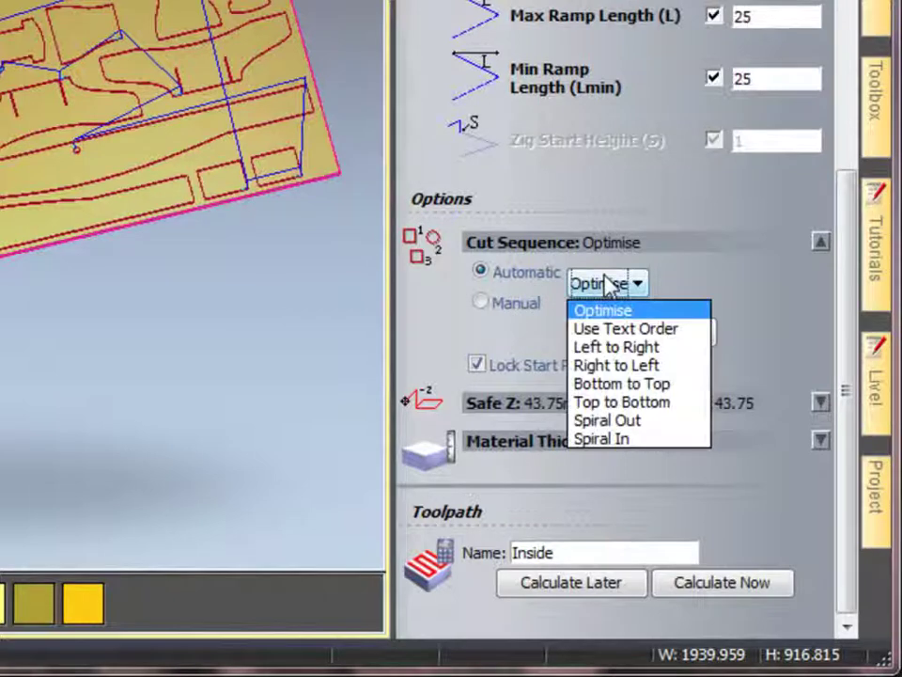
click(618, 406)
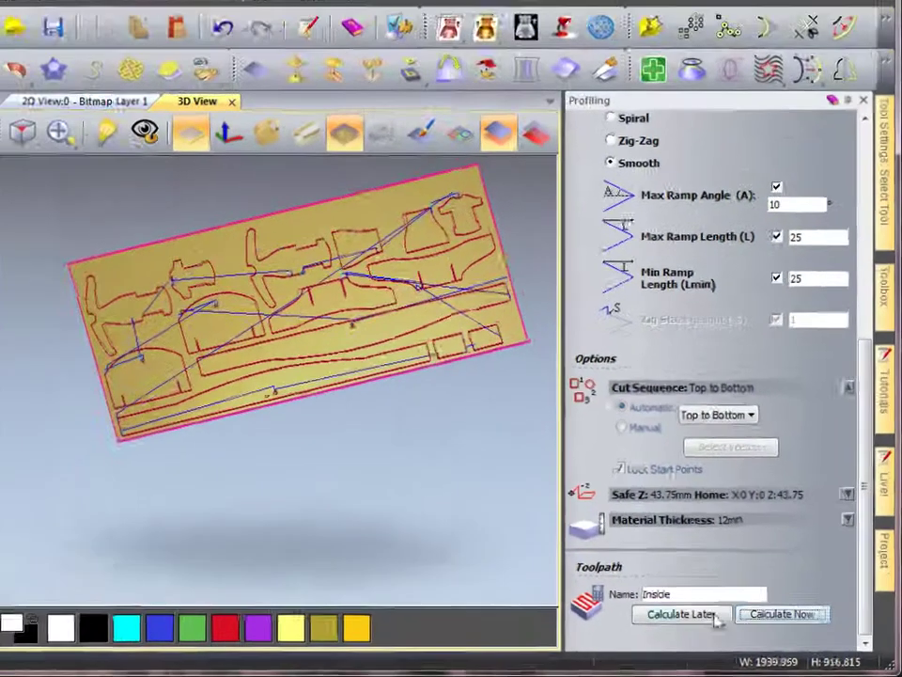
click(733, 587)
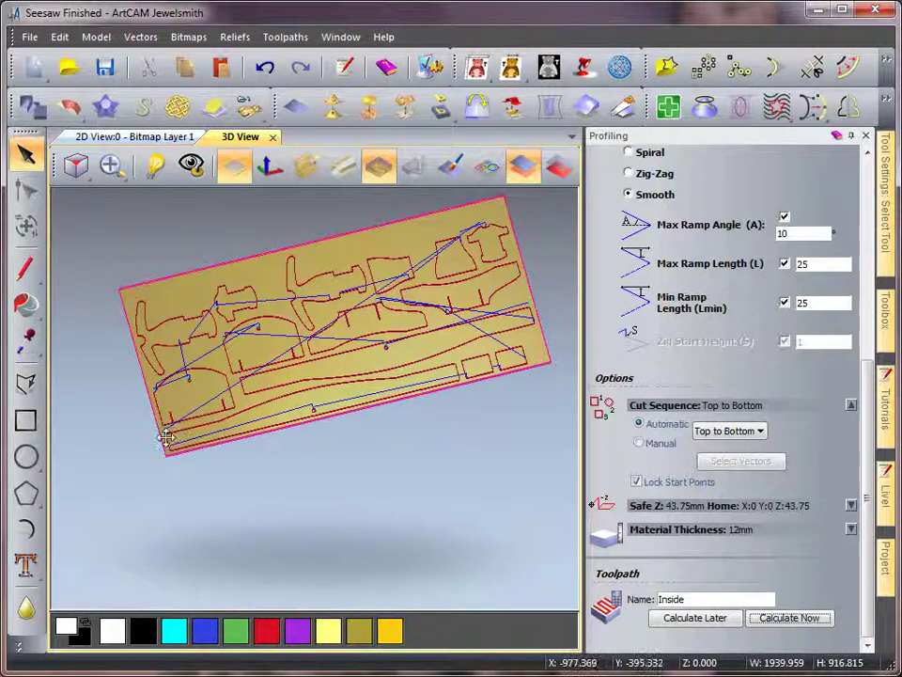
Recalculate the Inside toolpath using a Right to Left cut sequence.
click(721, 431)
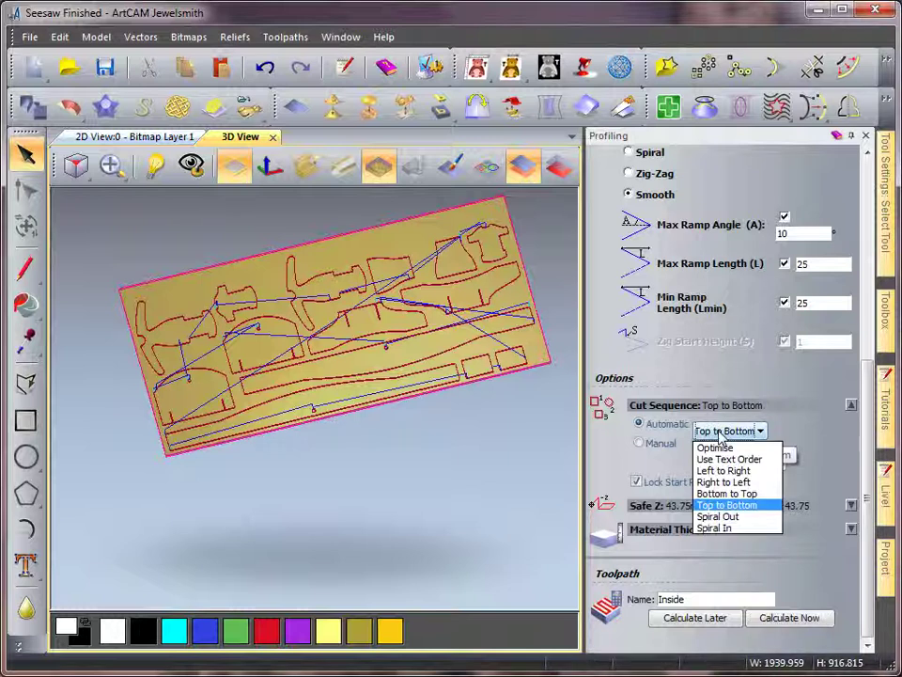
click(722, 481)
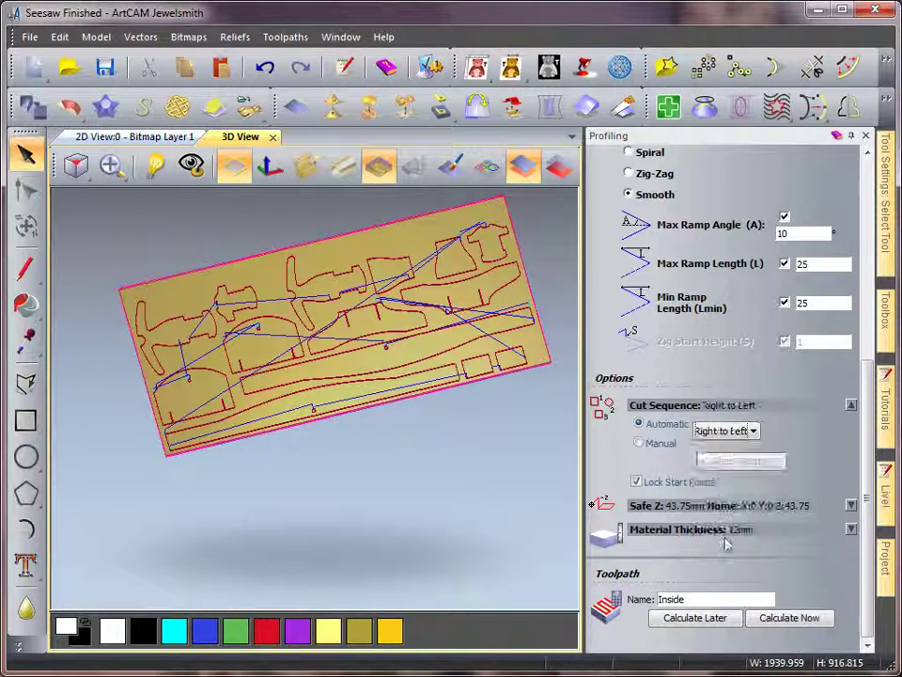
click(770, 622)
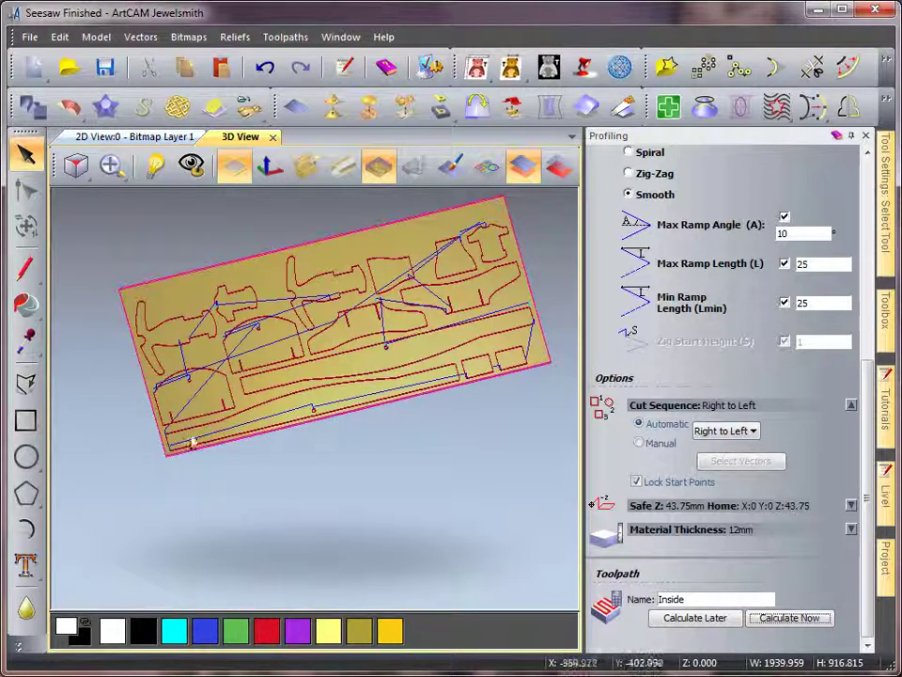
Recalculate the Inside toolpath with the Optimise cut sequence and review its re-routed links in 3D.
click(725, 431)
click(717, 447)
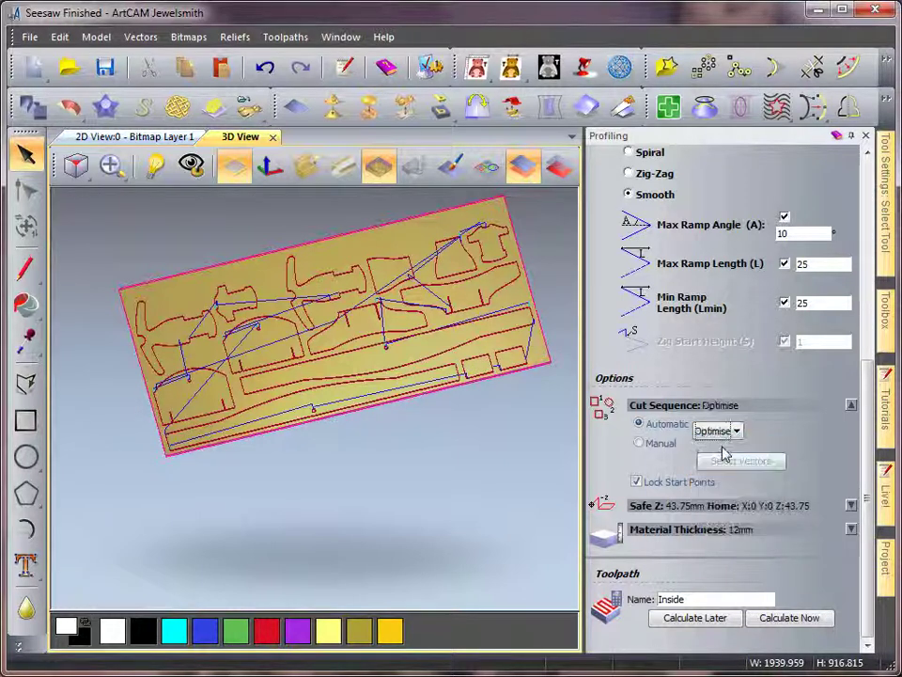
click(777, 618)
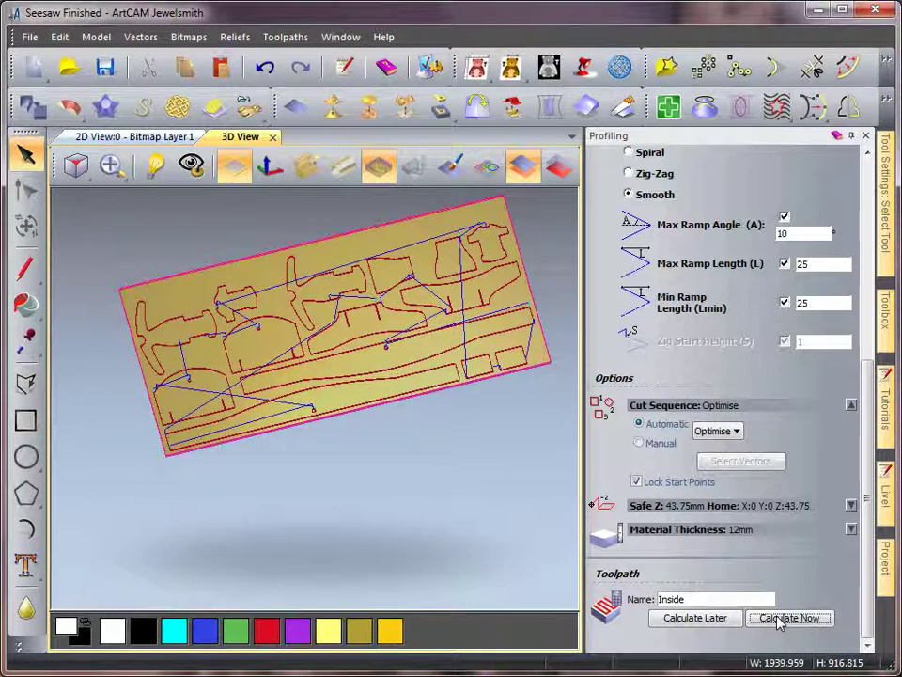
scroll(332, 423, up, 5)
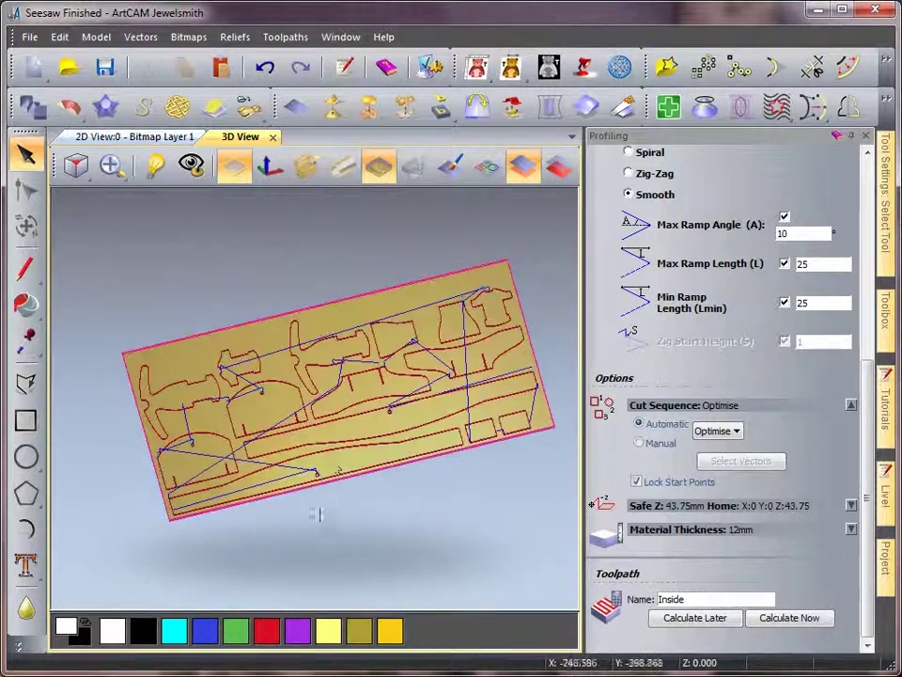
scroll(314, 507, down, 3)
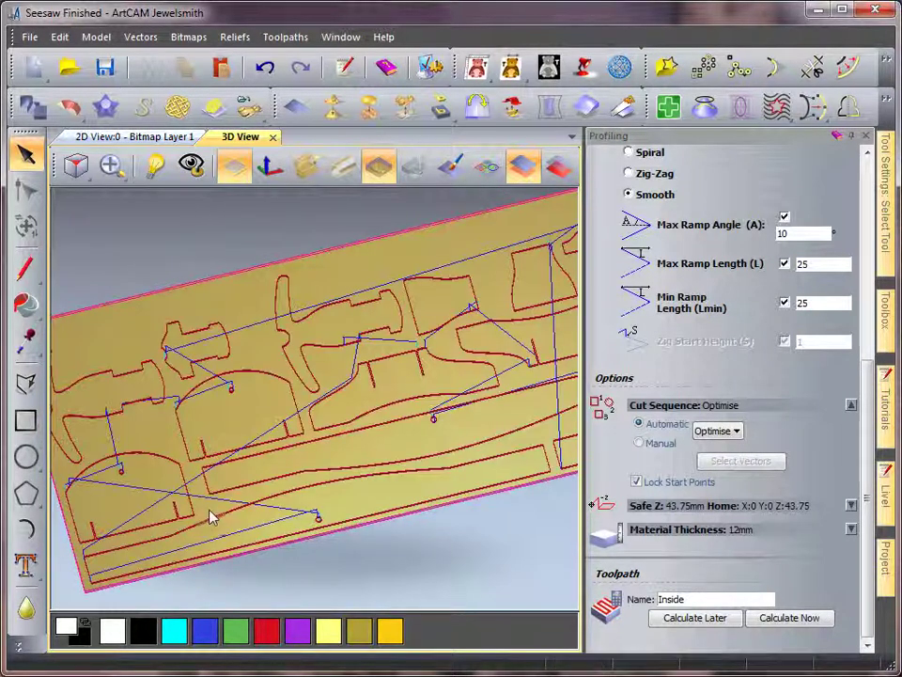
scroll(210, 518, up, 1)
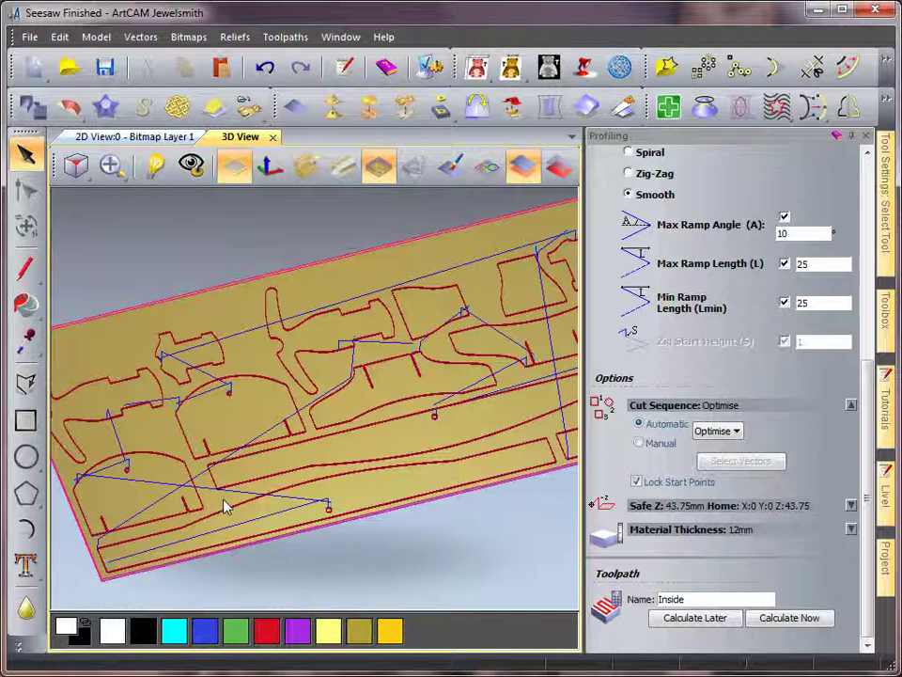